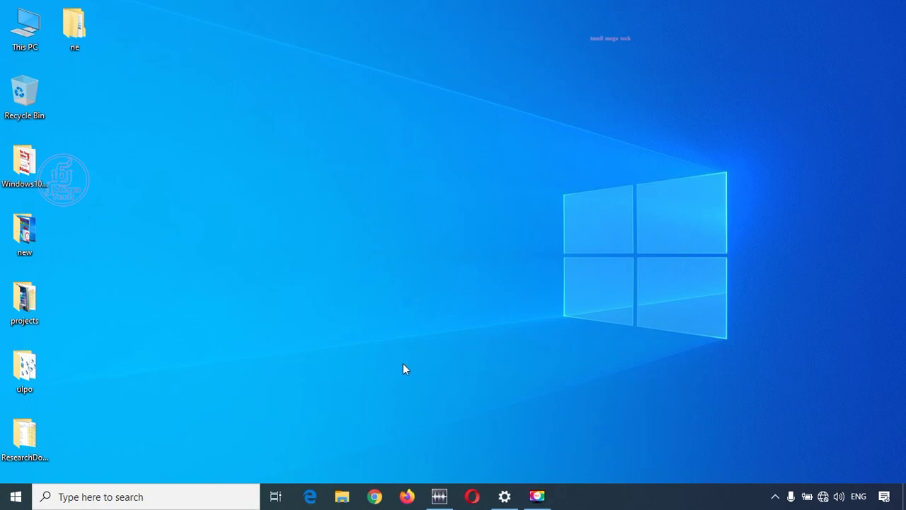
- Switch to the Windows Settings window
{"action": "left_click", "coordinate": [505, 496]}
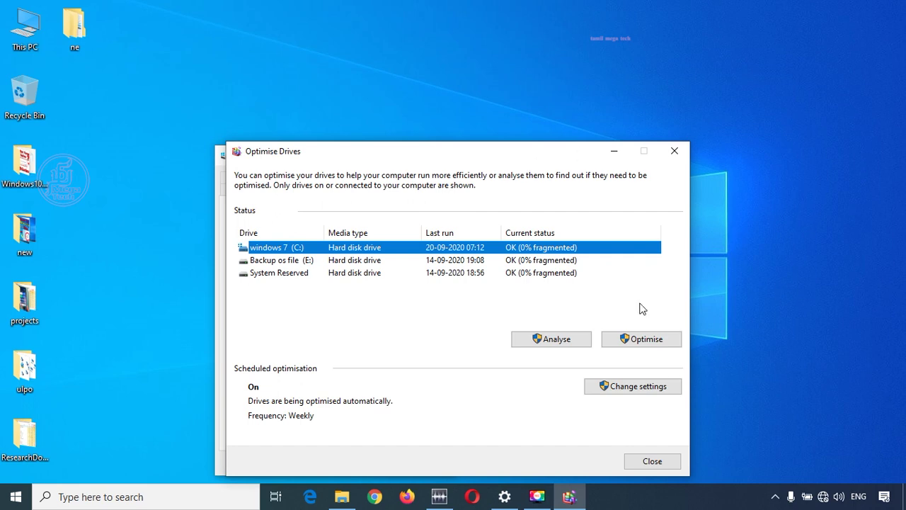
- Close the Optimise Drives window and the properties of the windows 7 (C:) drive
{"action": "left_click", "coordinate": [673, 153]}
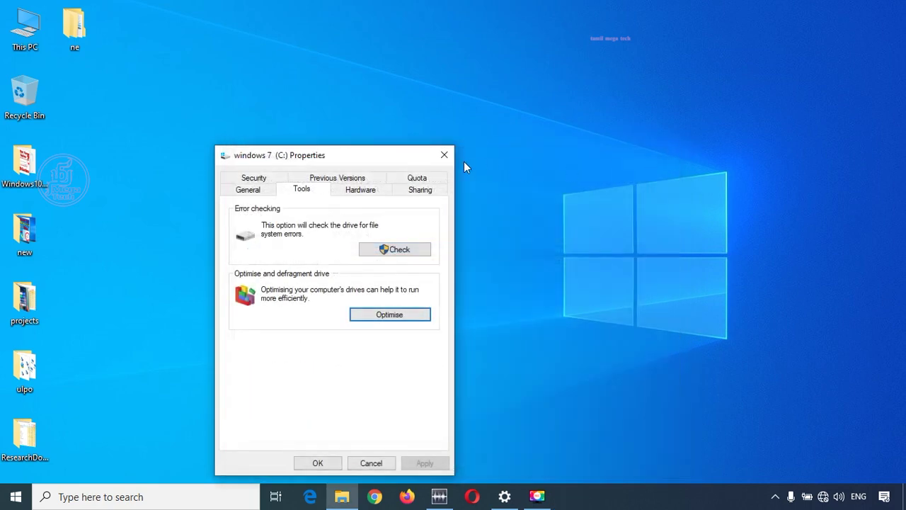
{"action": "left_click", "coordinate": [439, 160]}
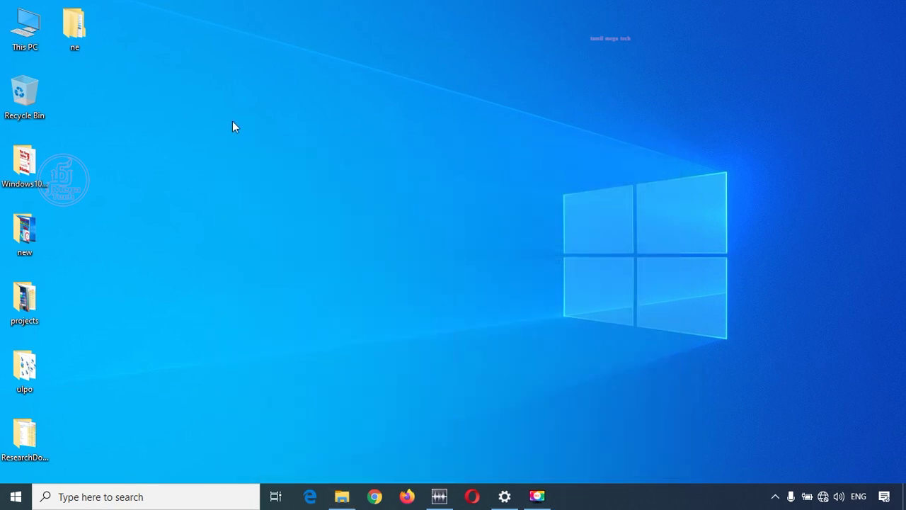
- Open the properties of the windows 7 (C:) drive from This PC and optimise the drive with its defragment tool
{"action": "double_click", "coordinate": [41, 29]}
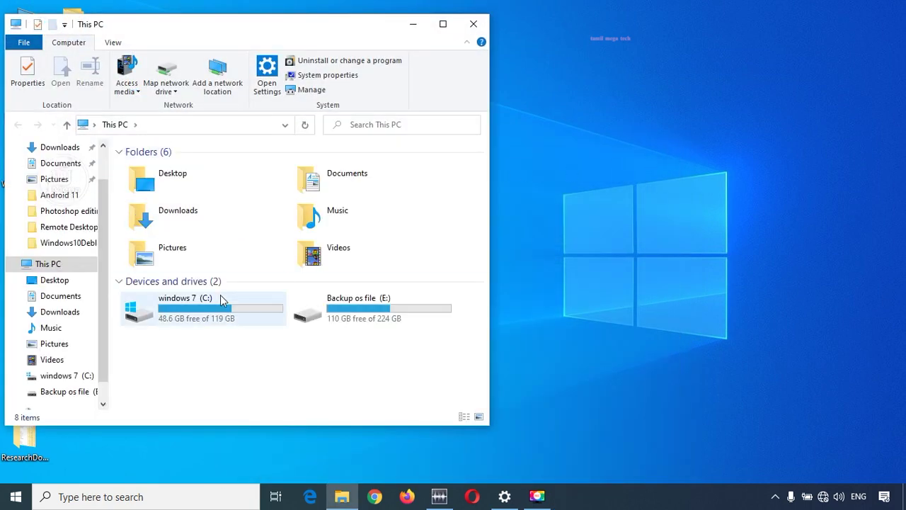
{"action": "left_click", "coordinate": [222, 304]}
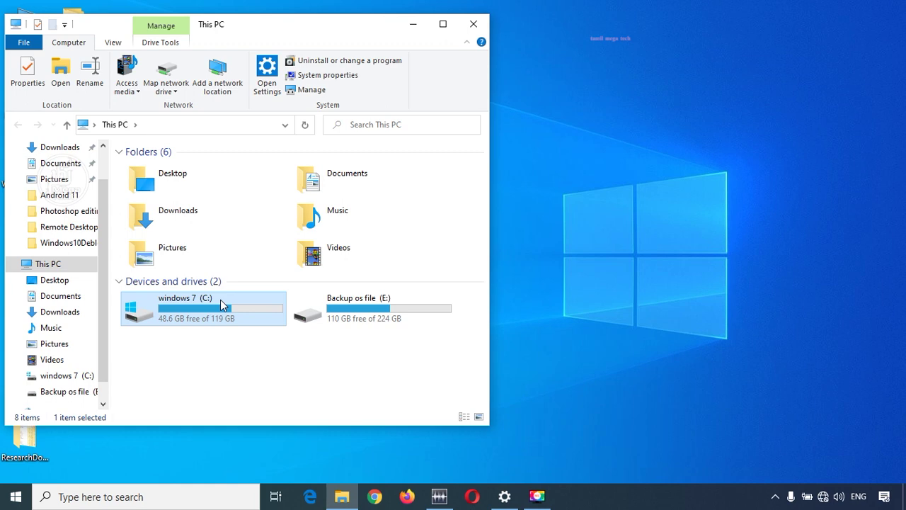
{"action": "right_click", "coordinate": [220, 305]}
{"action": "left_click", "coordinate": [260, 471]}
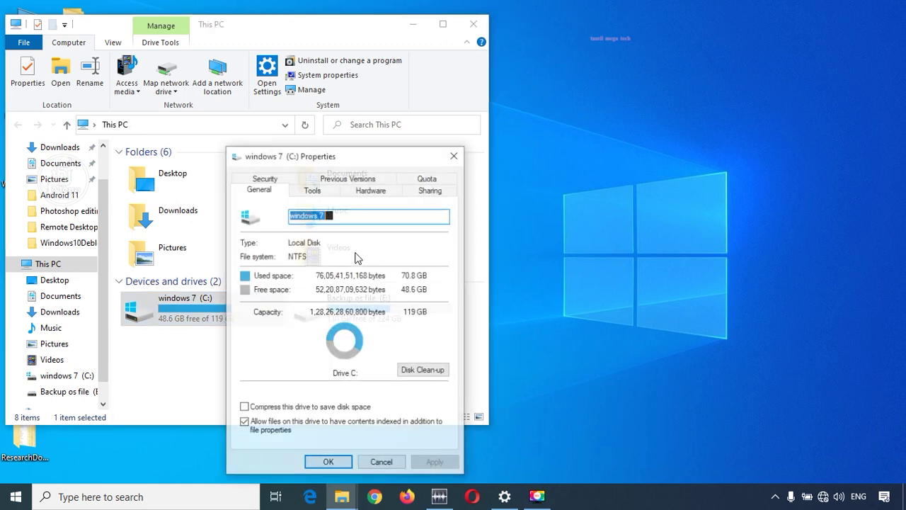
{"action": "left_click", "coordinate": [326, 191]}
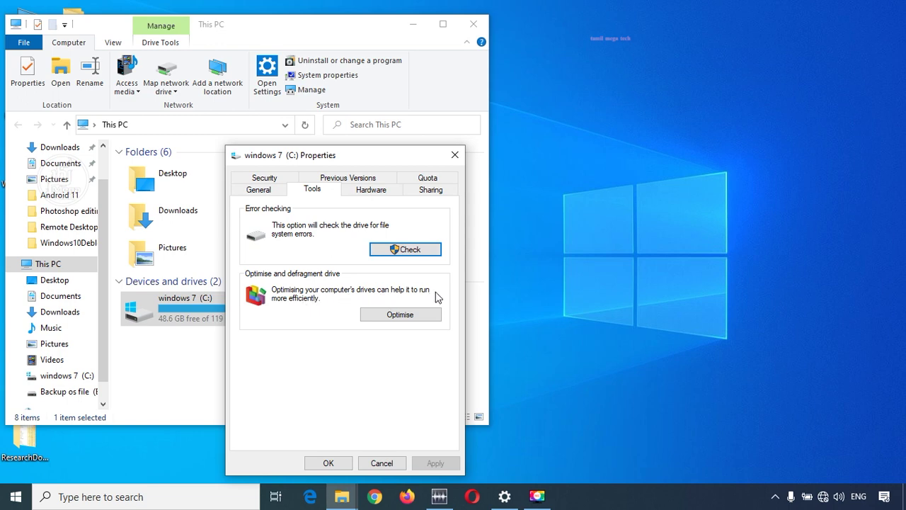
{"action": "left_click", "coordinate": [400, 318]}
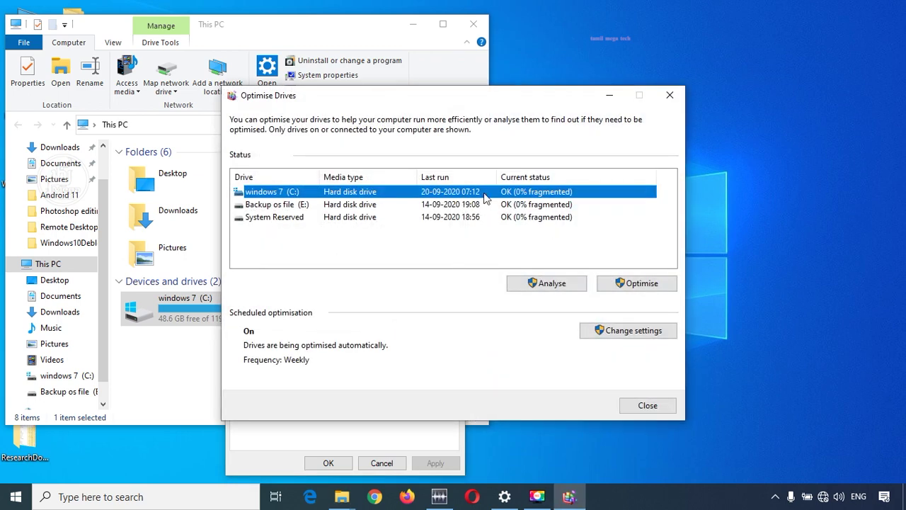
{"action": "left_click", "coordinate": [641, 283]}
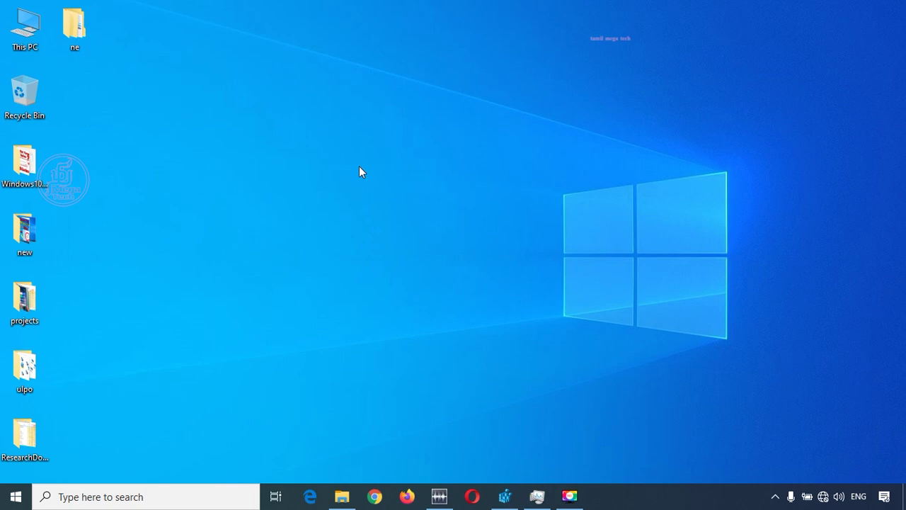
- Review the running processes in Task Manager, and close it
{"action": "left_click", "coordinate": [536, 496]}
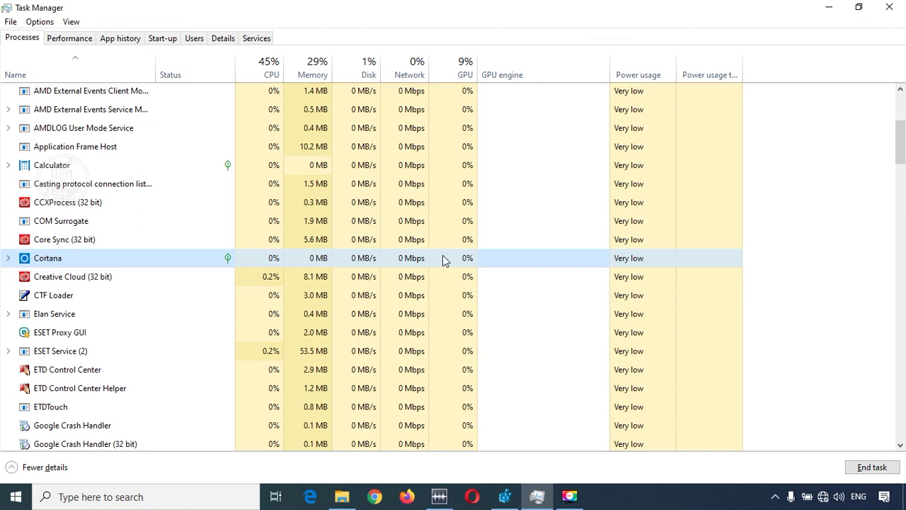
{"action": "left_click", "coordinate": [889, 6]}
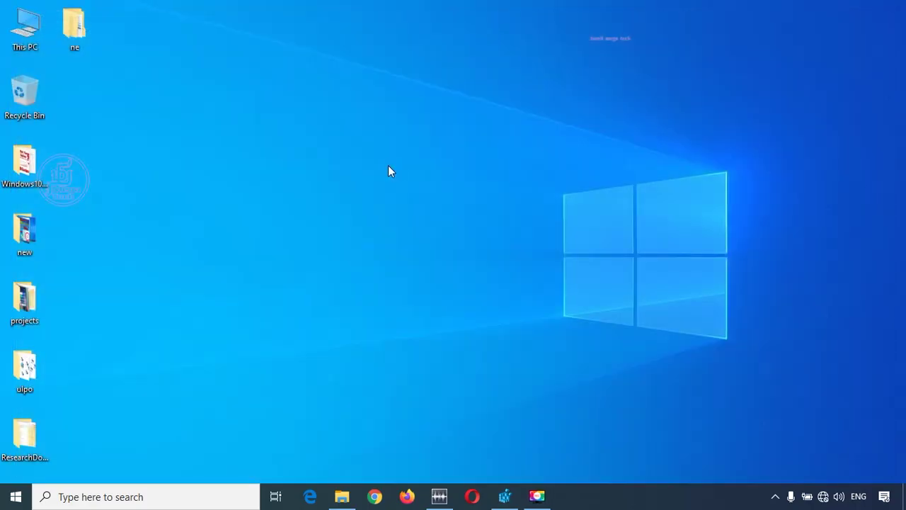
- Open the Registry Editor and go to the key HKEY_LOCAL_MACHINE\SOFTWARE\Policies\Microsoft\Windows\Windows Search
{"action": "key", "text": "super+r"}
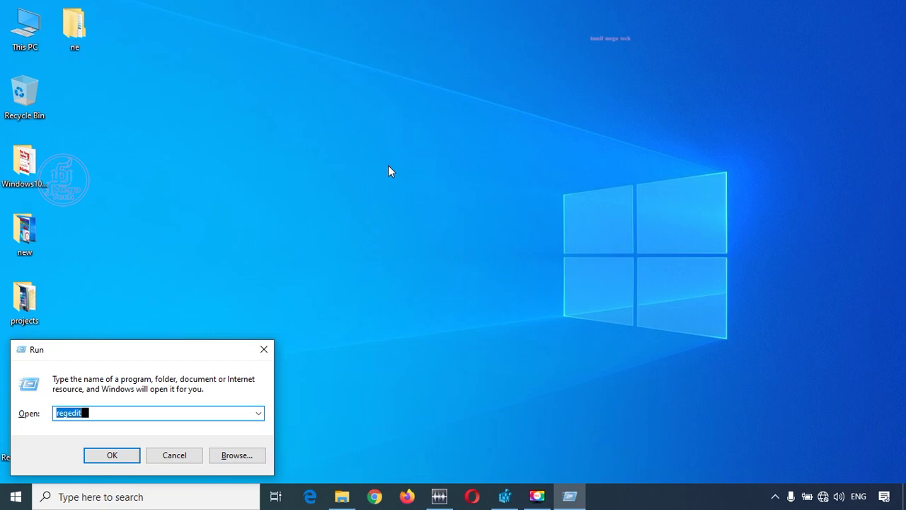
{"action": "key", "text": "Return"}
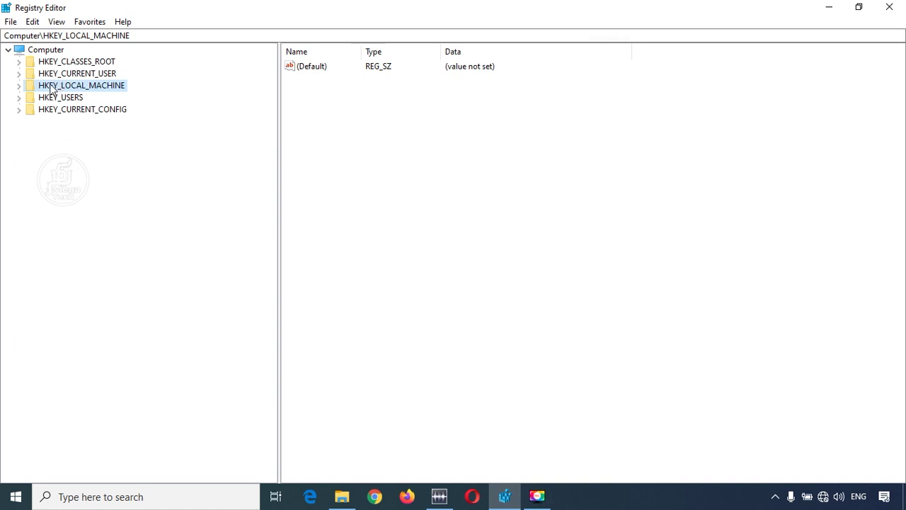
{"action": "left_click", "coordinate": [19, 86]}
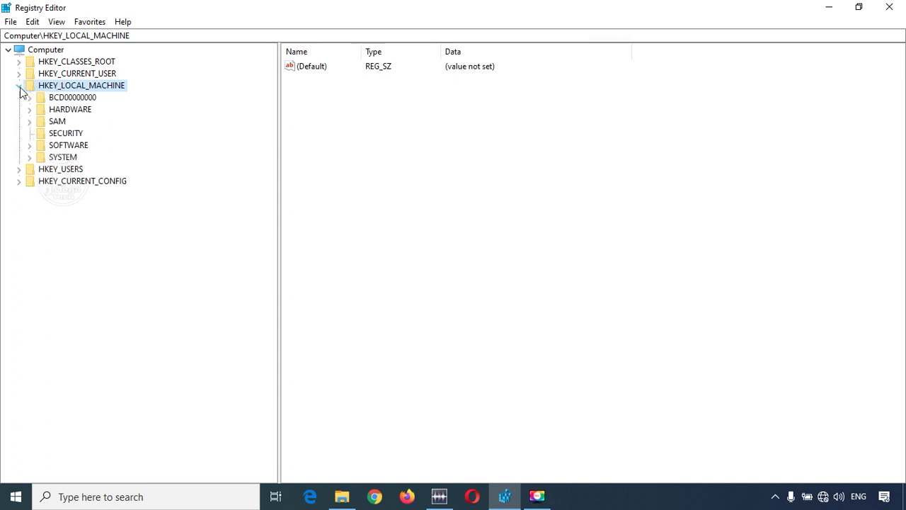
{"action": "left_click", "coordinate": [31, 144]}
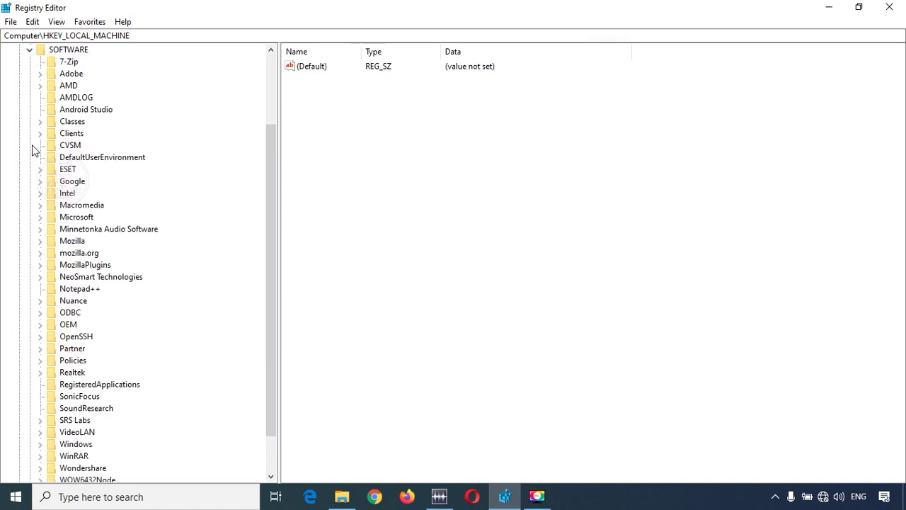
{"action": "scroll", "coordinate": [137, 284], "scroll_direction": "down", "scroll_amount": 2}
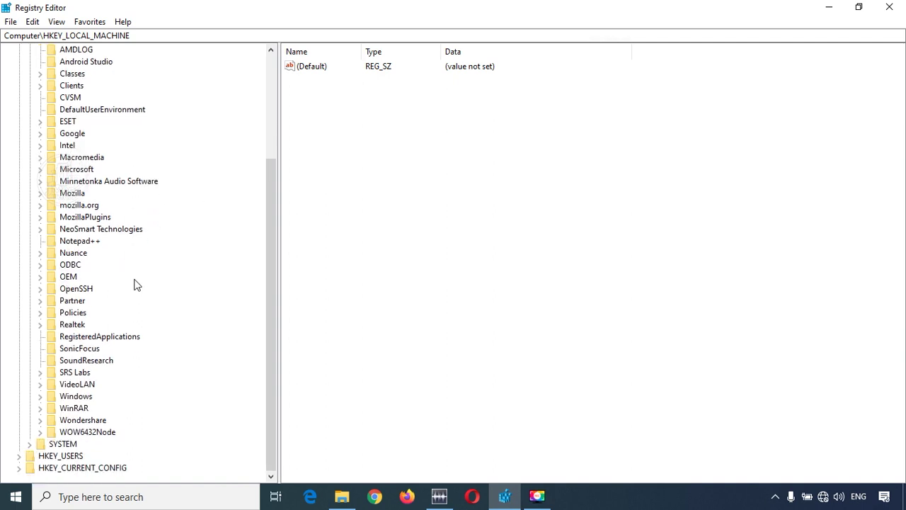
{"action": "left_click", "coordinate": [44, 313]}
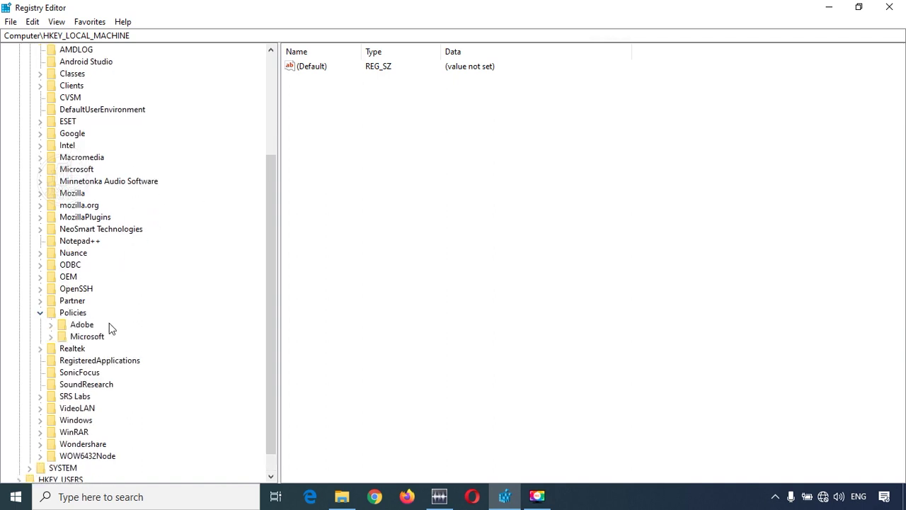
{"action": "left_click", "coordinate": [52, 337]}
{"action": "scroll", "coordinate": [54, 340], "scroll_direction": "down", "scroll_amount": 1}
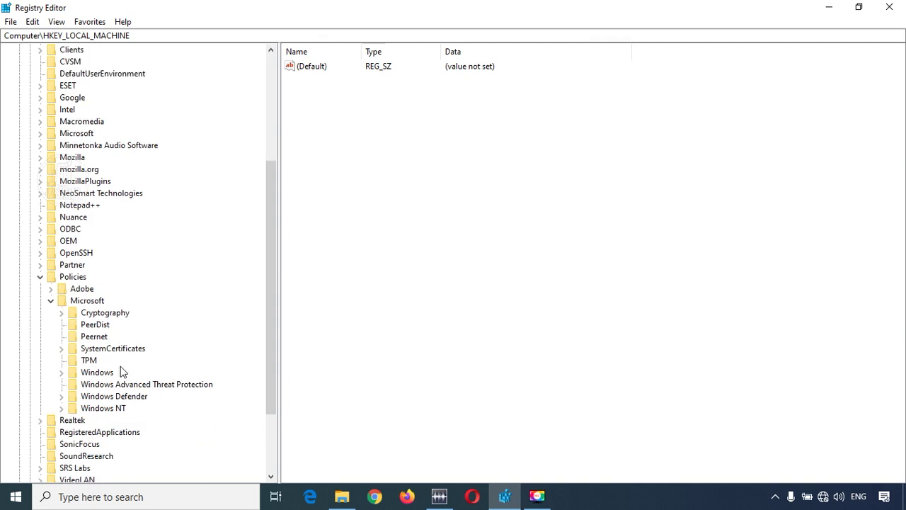
{"action": "left_click", "coordinate": [62, 373]}
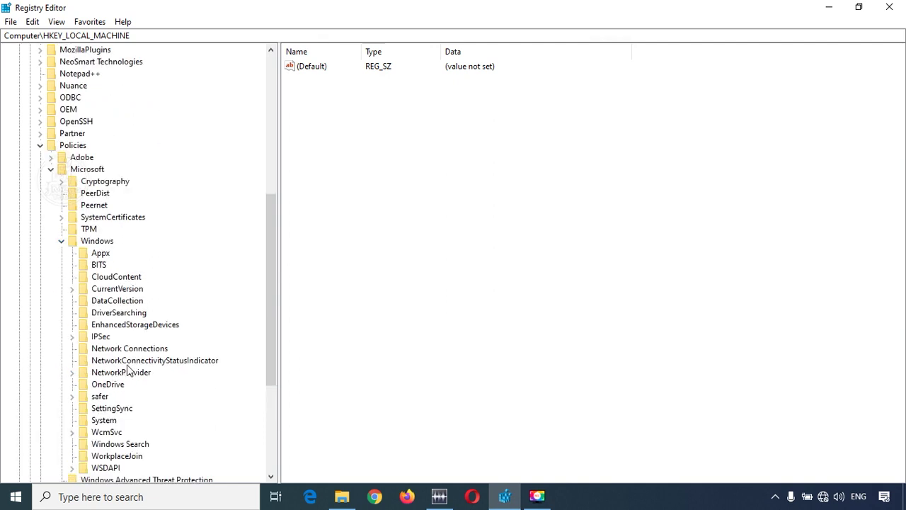
{"action": "scroll", "coordinate": [149, 351], "scroll_direction": "down", "scroll_amount": 1}
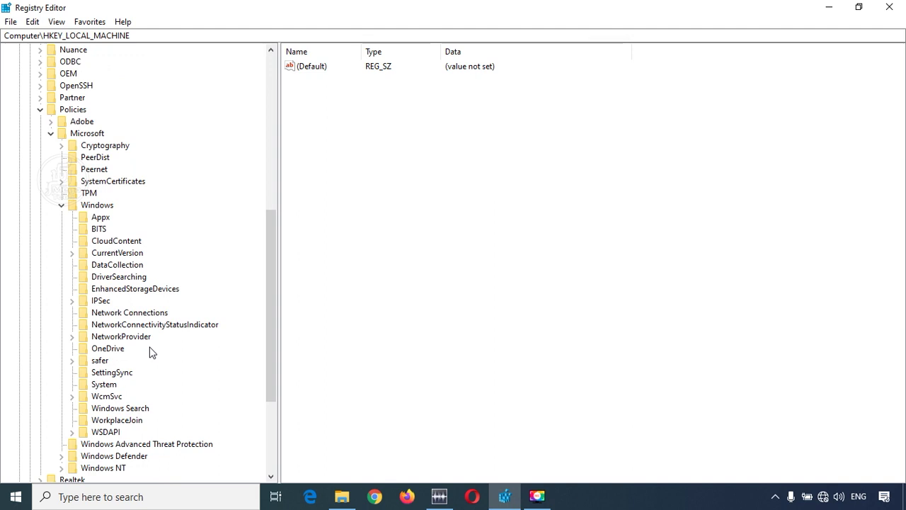
{"action": "left_click", "coordinate": [134, 409]}
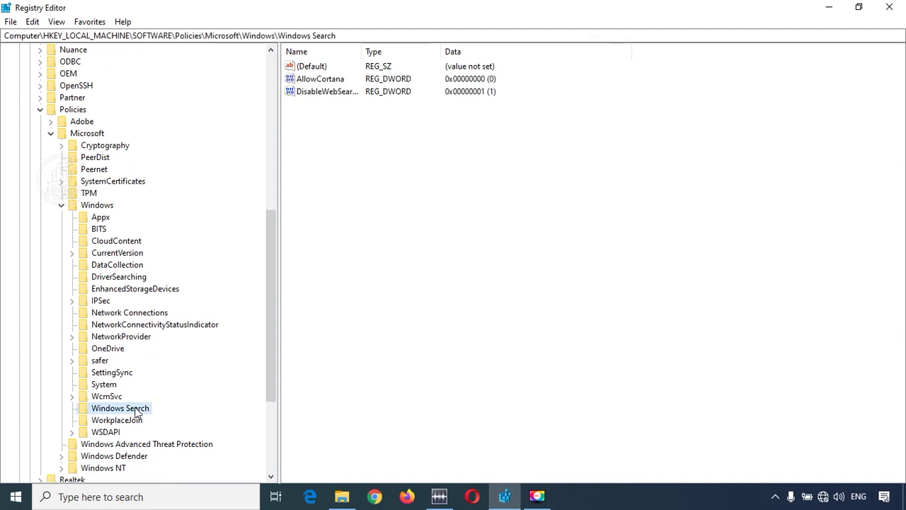
- Set the value data of the AllowCortana DWORD in the Windows Search key to 0
{"action": "left_click", "coordinate": [407, 259]}
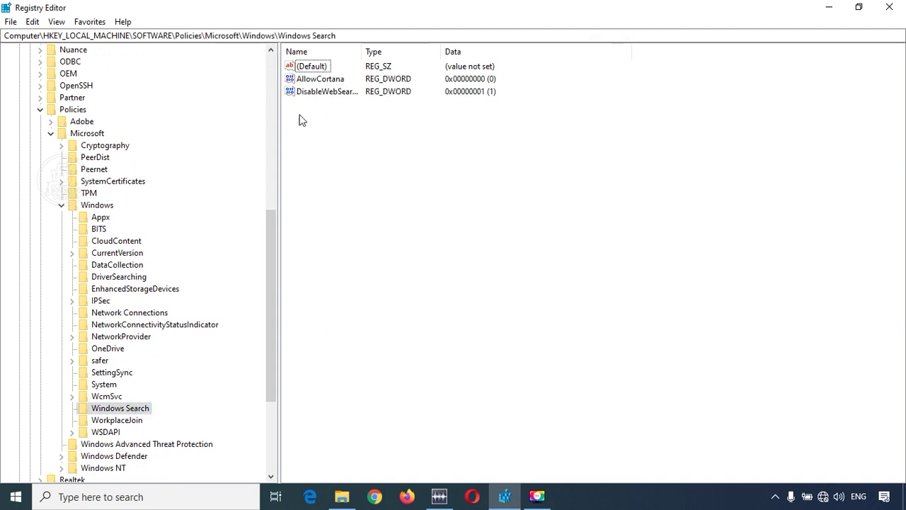
{"action": "left_click", "coordinate": [306, 78]}
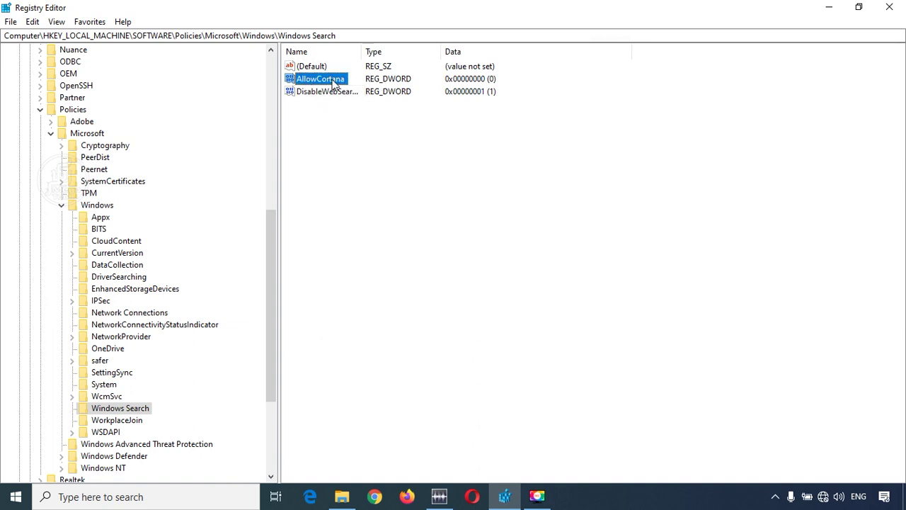
{"action": "double_click", "coordinate": [333, 80]}
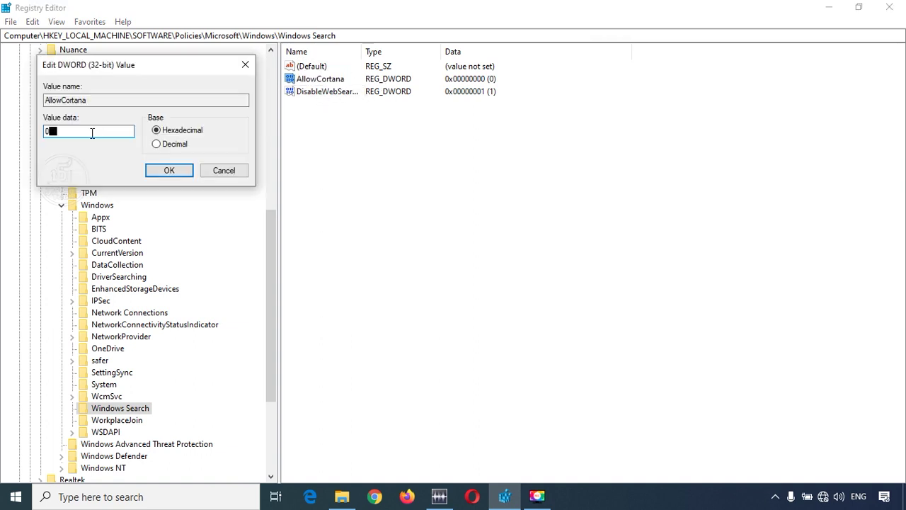
{"action": "key", "text": "BackSpace"}
{"action": "type", "text": "0"}
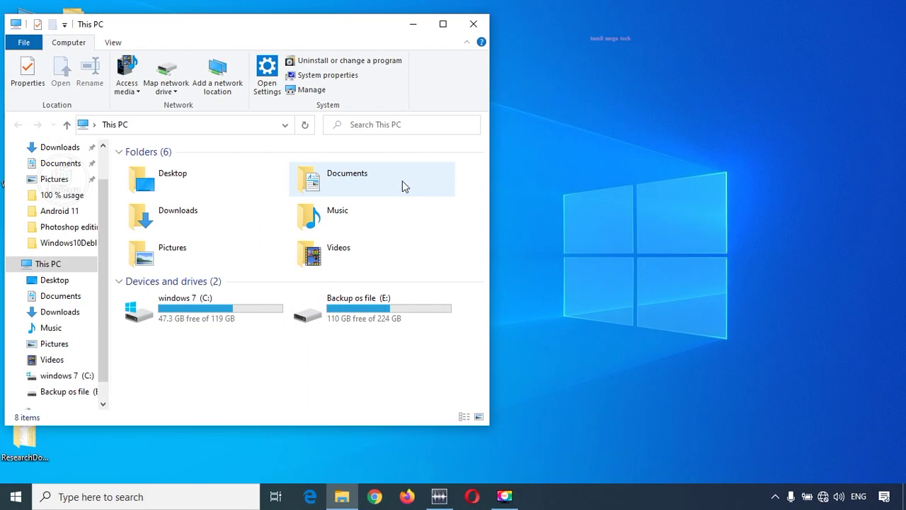
- View the recent searches in This PC, and close the File Explorer window
{"action": "left_click", "coordinate": [402, 125]}
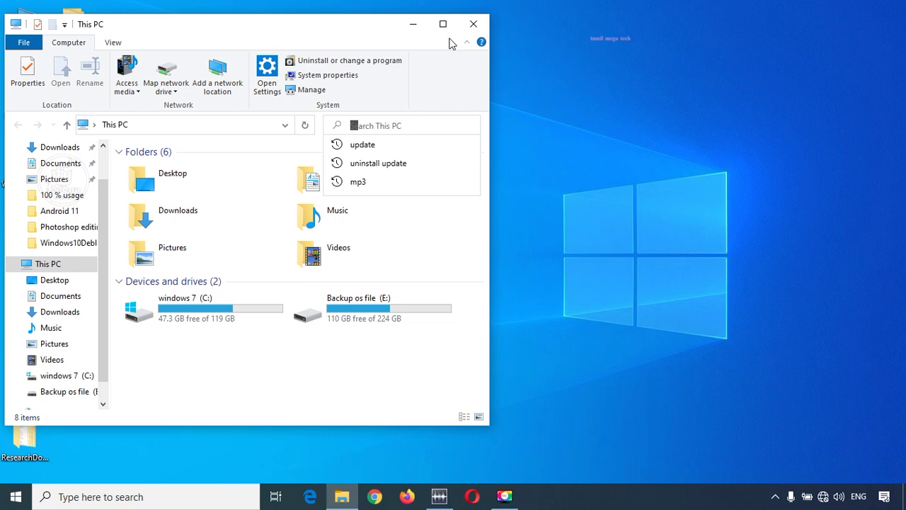
{"action": "left_click", "coordinate": [467, 27]}
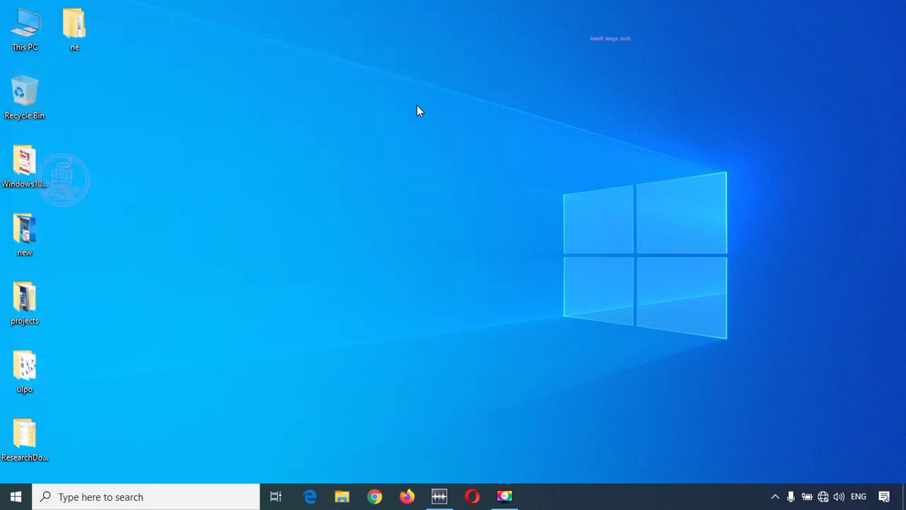
- Run services.msc, open the properties of the Windows Search service and stop the service
{"action": "key", "text": "super+r"}
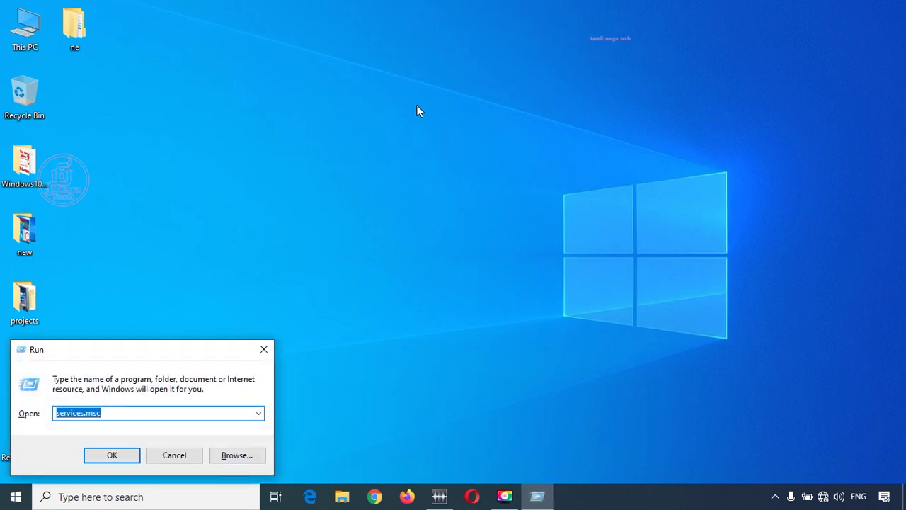
{"action": "key", "text": "Return"}
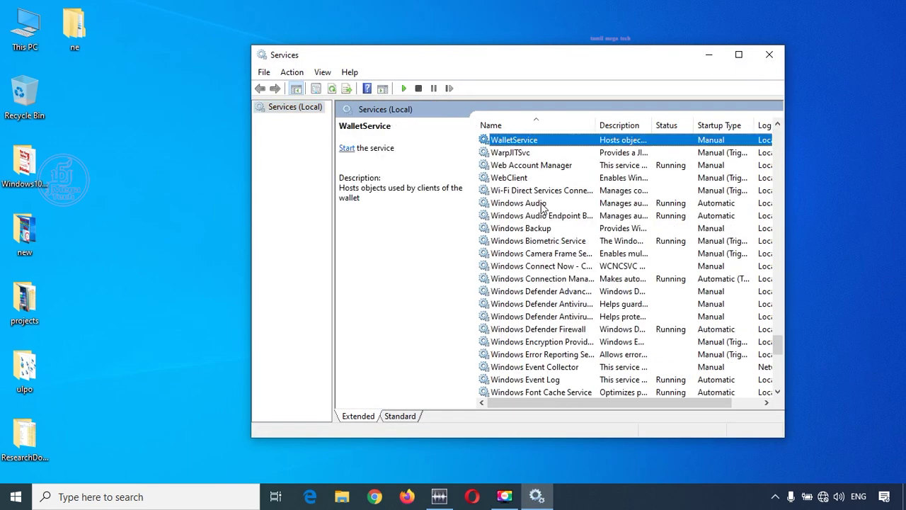
{"action": "scroll", "coordinate": [554, 227], "scroll_direction": "down", "scroll_amount": 1}
{"action": "scroll", "coordinate": [558, 317], "scroll_direction": "down", "scroll_amount": 2}
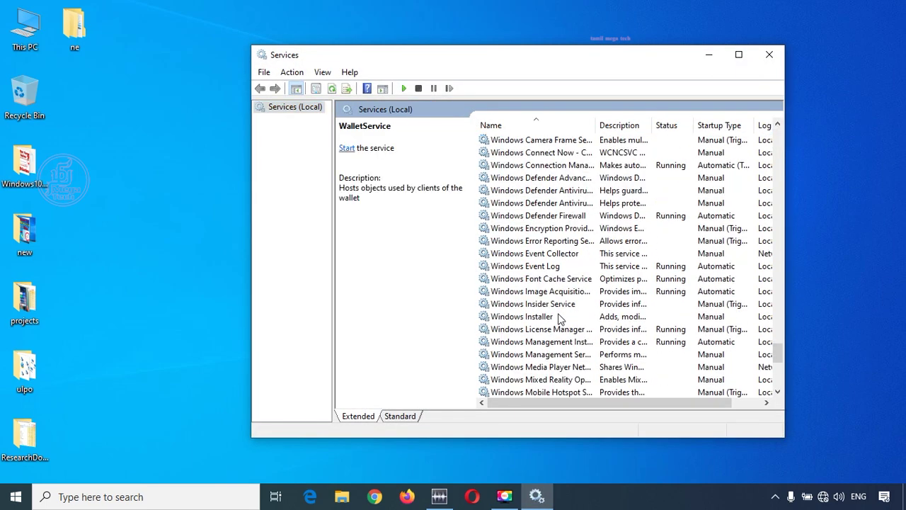
{"action": "scroll", "coordinate": [558, 318], "scroll_direction": "down", "scroll_amount": 5}
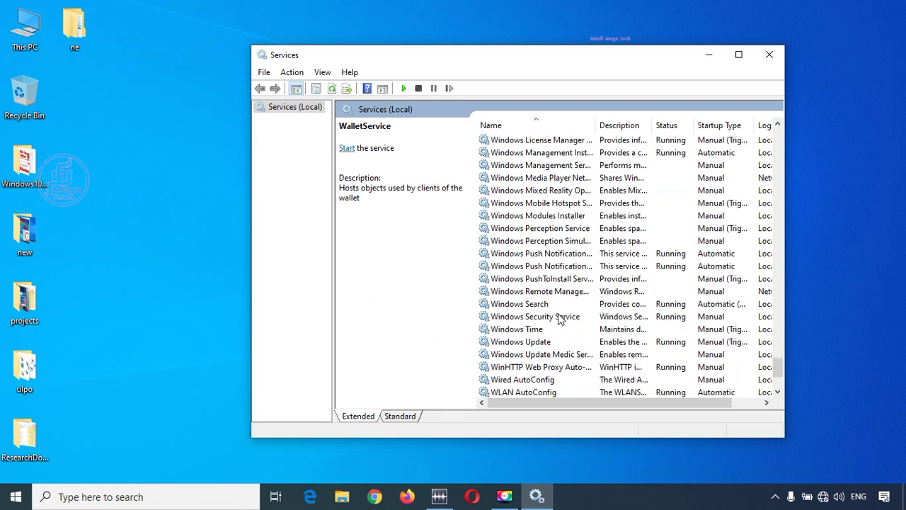
{"action": "left_click", "coordinate": [543, 306]}
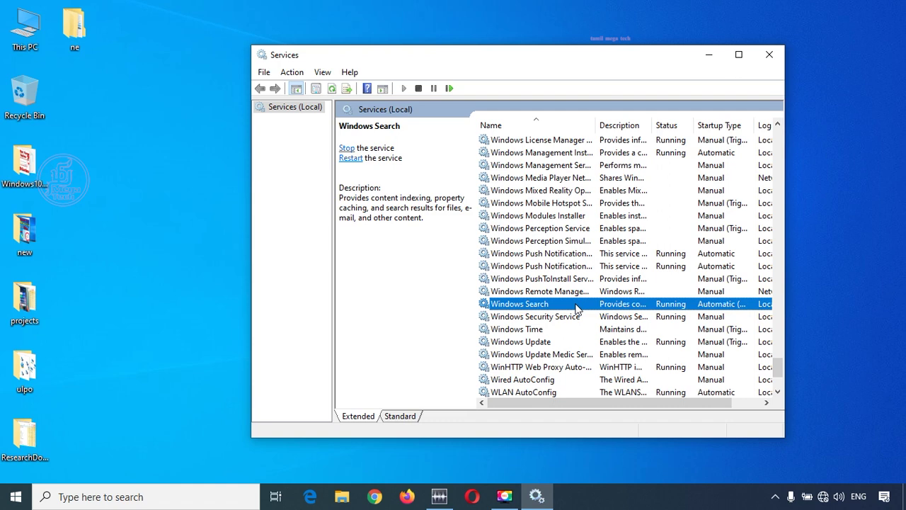
{"action": "right_click", "coordinate": [577, 307]}
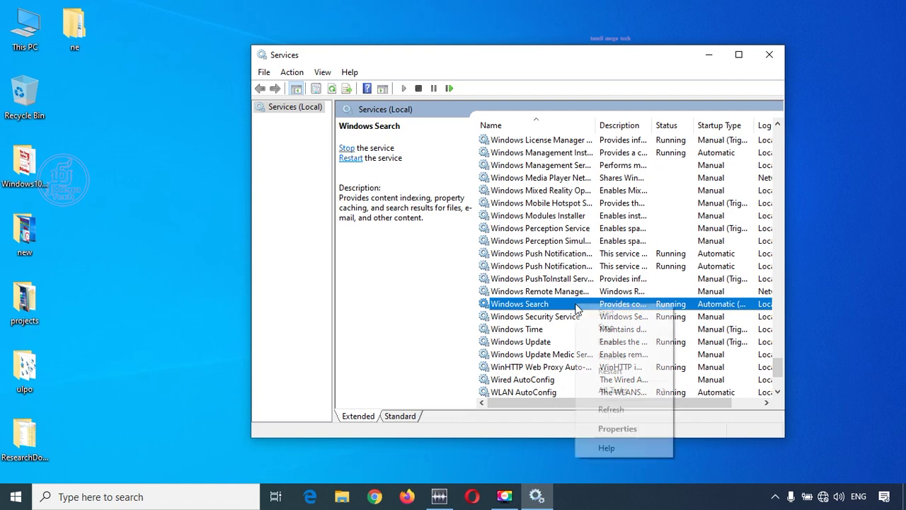
{"action": "left_click", "coordinate": [622, 434]}
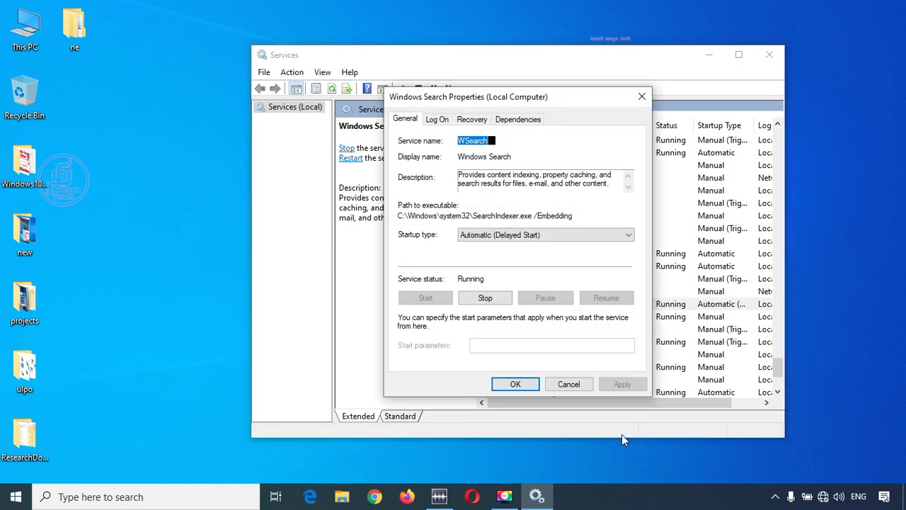
{"action": "left_click", "coordinate": [488, 299]}
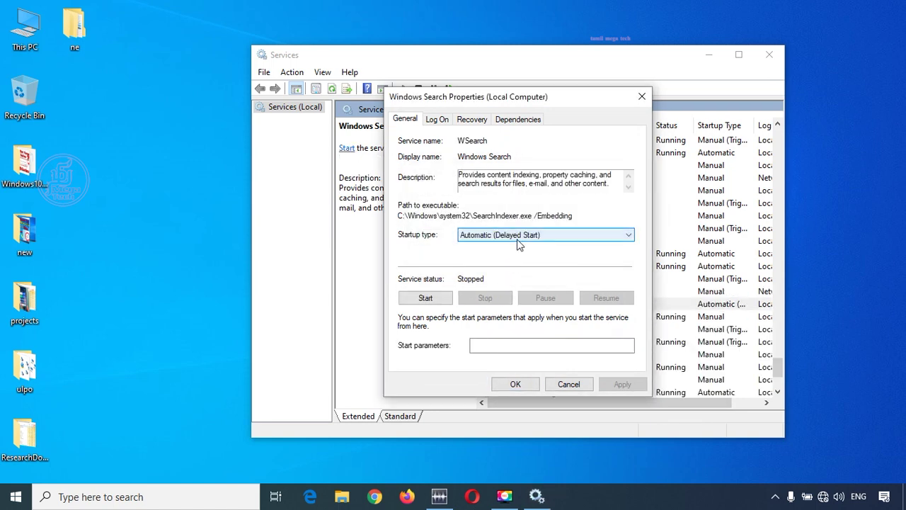
- Set the Windows Search service's startup type to Disabled, apply the change and close the Services window
{"action": "left_click", "coordinate": [521, 236]}
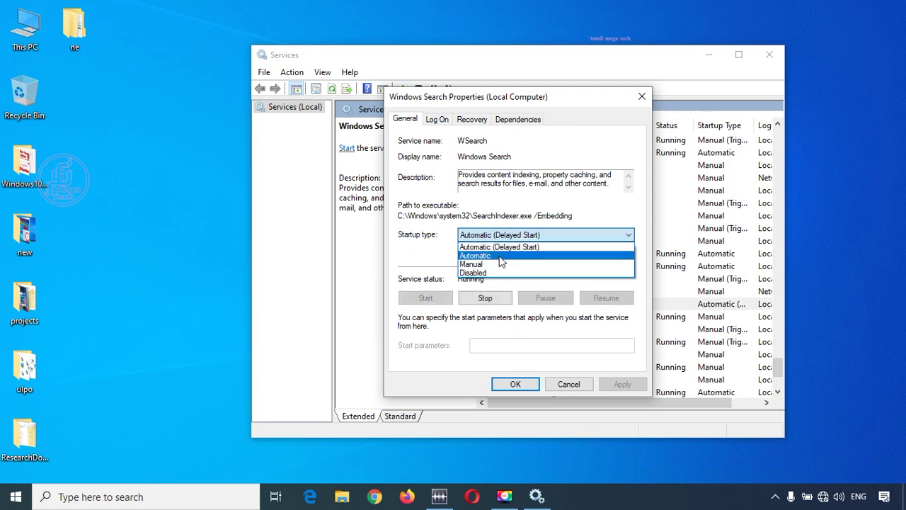
{"action": "left_click", "coordinate": [489, 272]}
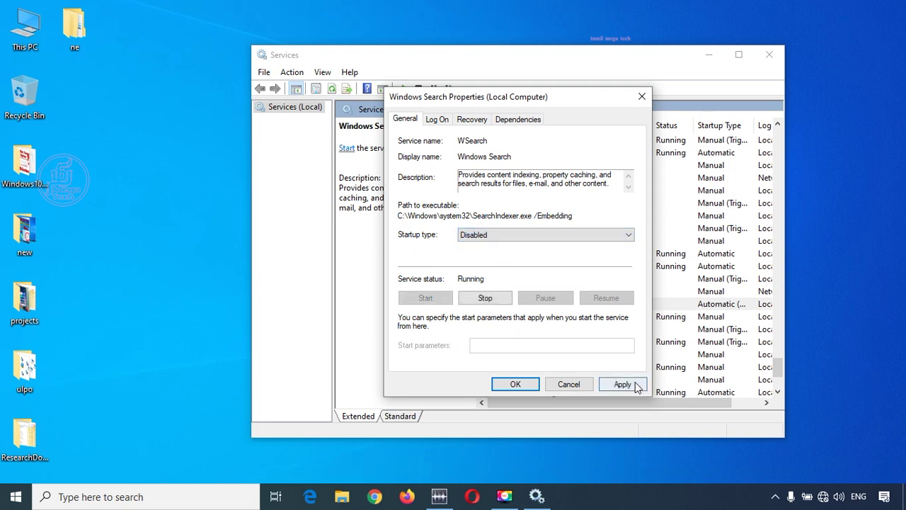
{"action": "left_click", "coordinate": [623, 384]}
{"action": "left_click", "coordinate": [520, 385]}
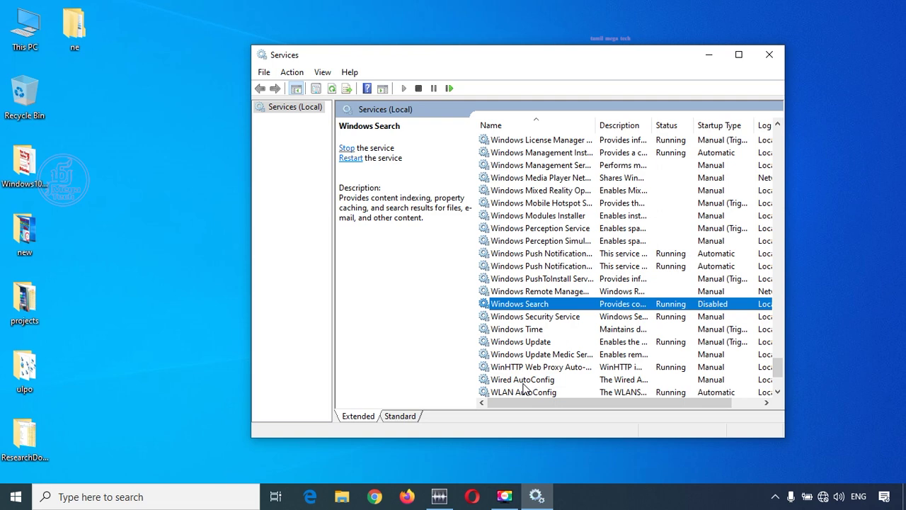
{"action": "key", "text": "alt+F4"}
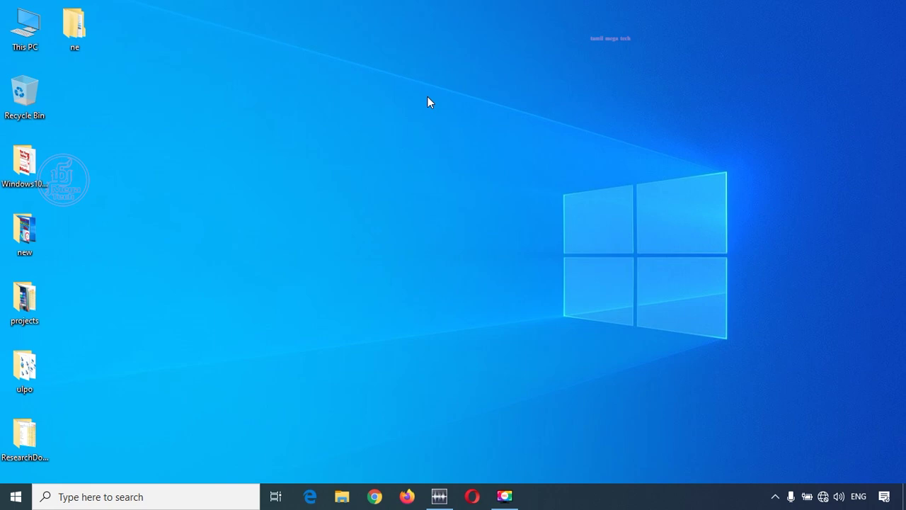
- Run %temp% to open the Temp folder and move its window towards the middle of the desktop
{"action": "key", "text": "super+r"}
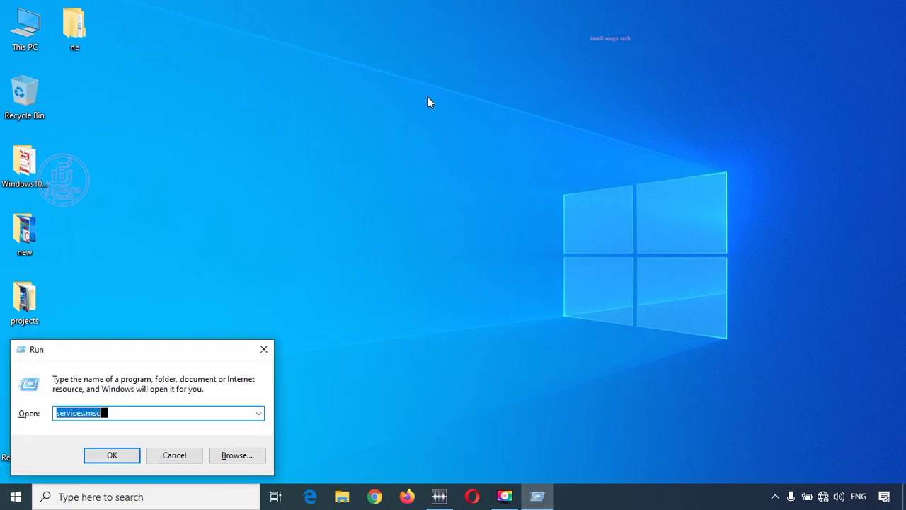
{"action": "key", "text": "BackSpace"}
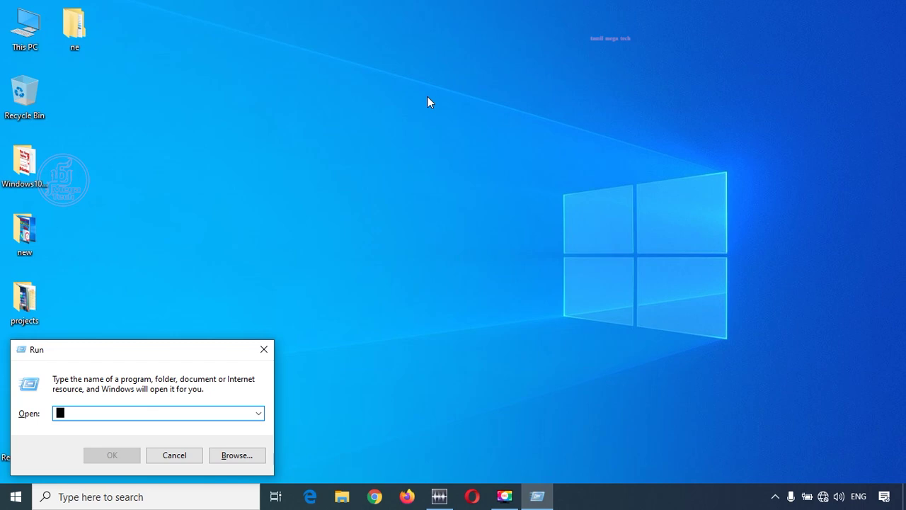
{"action": "type", "text": "%temp%"}
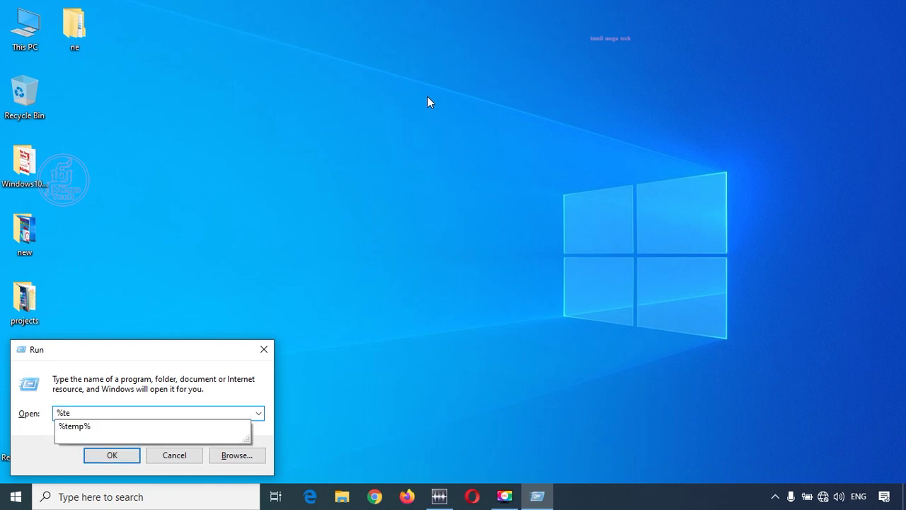
{"action": "key", "text": "Return"}
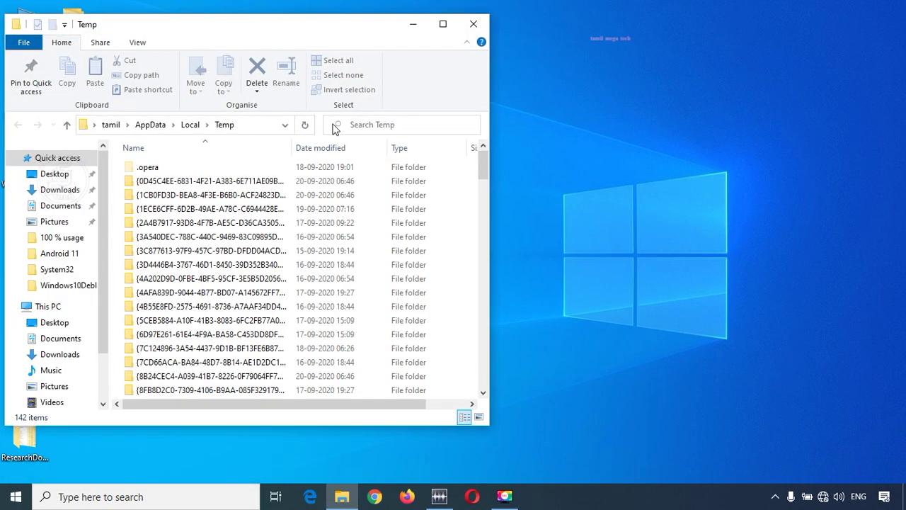
{"action": "left_click_drag", "start_coordinate": [334, 28], "coordinate": [525, 29]}
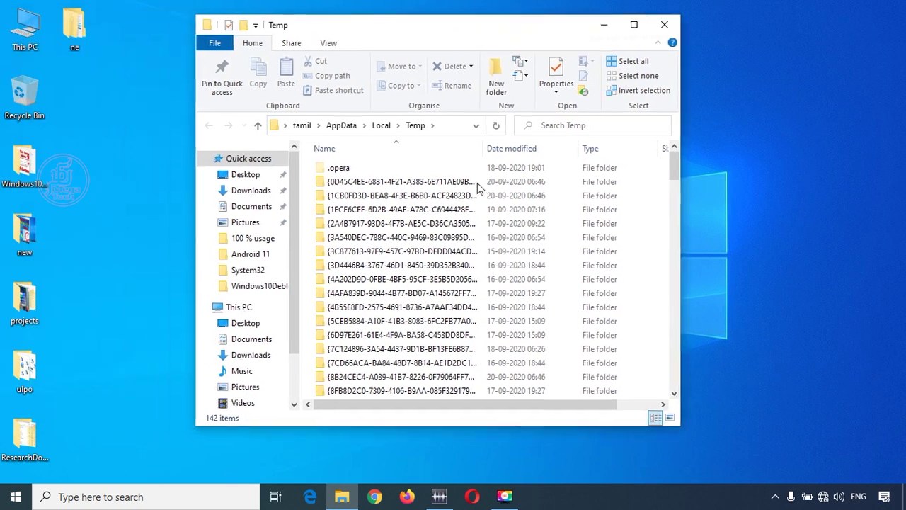
- Delete all items in the Temp folder, cancelling the deletion for files that are in use
{"action": "key", "text": "ctrl+a"}
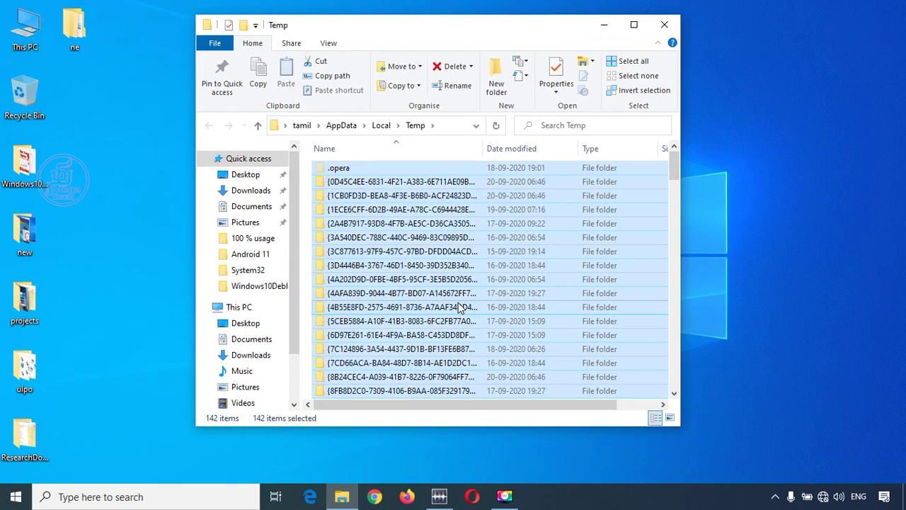
{"action": "scroll", "coordinate": [459, 306], "scroll_direction": "down", "scroll_amount": 1}
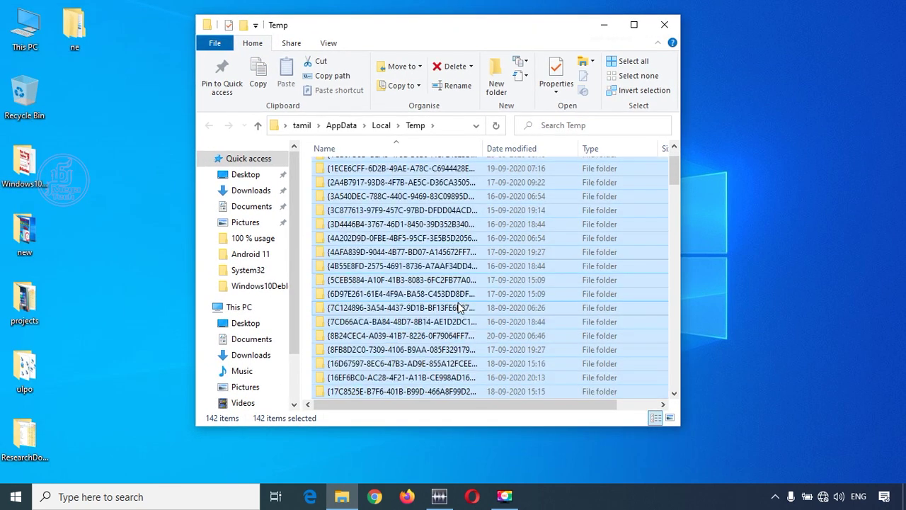
{"action": "key", "text": "Delete"}
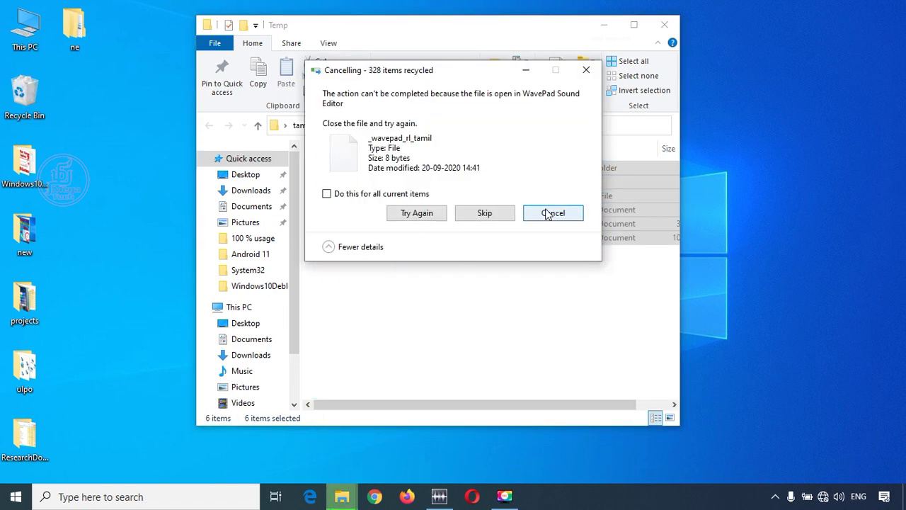
{"action": "left_click", "coordinate": [547, 213]}
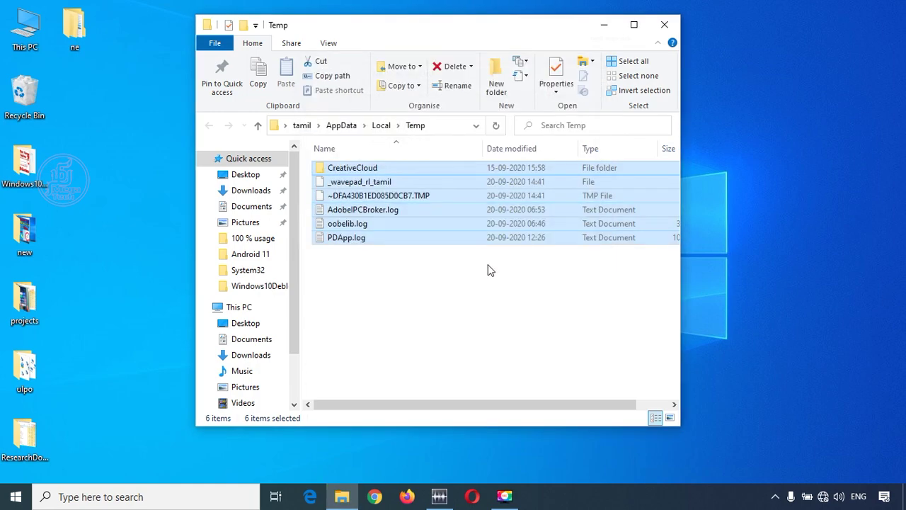
- Open Device Manager and start a driver update for the ST500LT012-1DG142 disk drive
{"action": "key", "text": "super+r"}
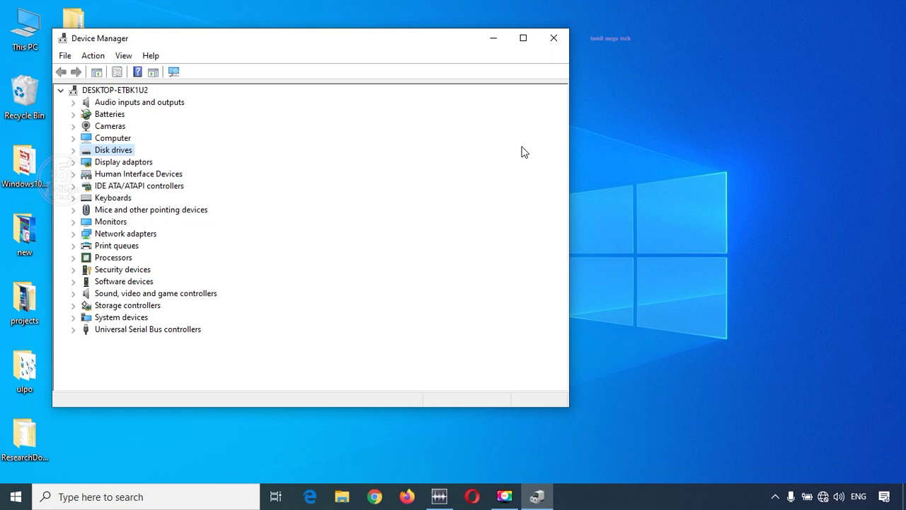
{"action": "left_click", "coordinate": [73, 150]}
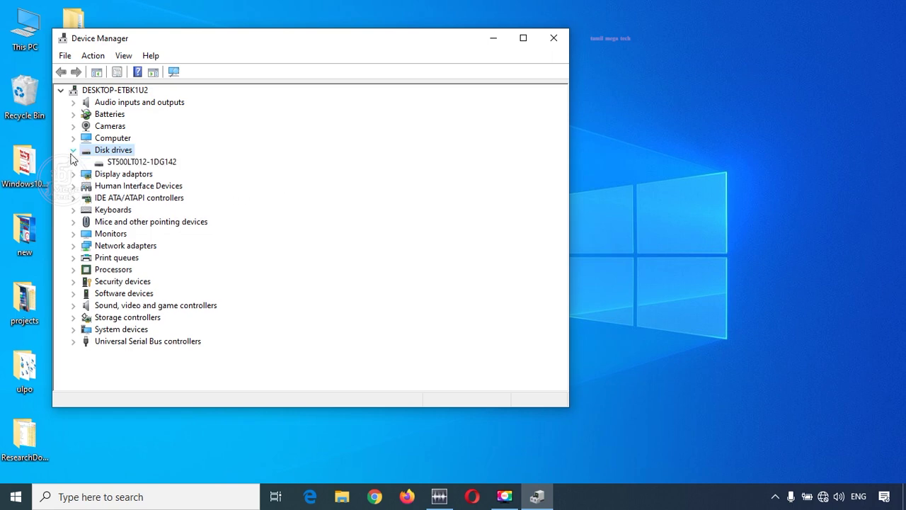
{"action": "left_click", "coordinate": [162, 164]}
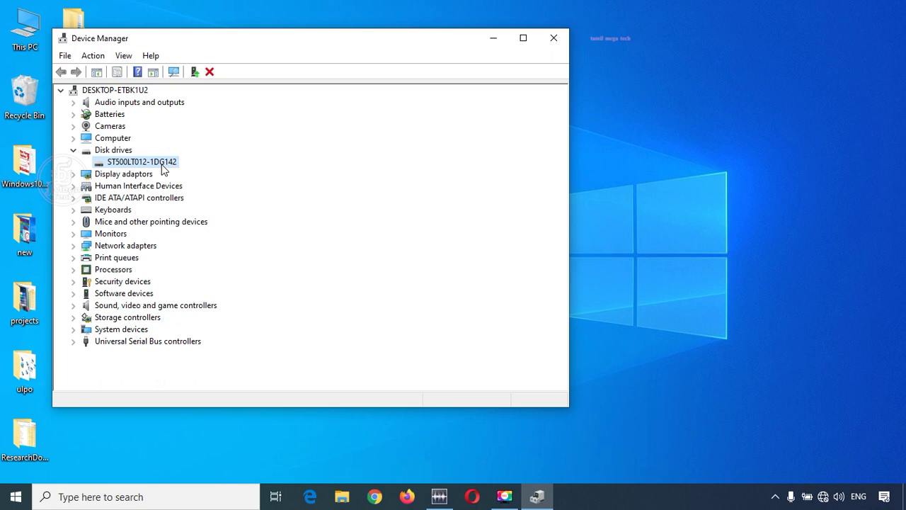
{"action": "right_click", "coordinate": [162, 167]}
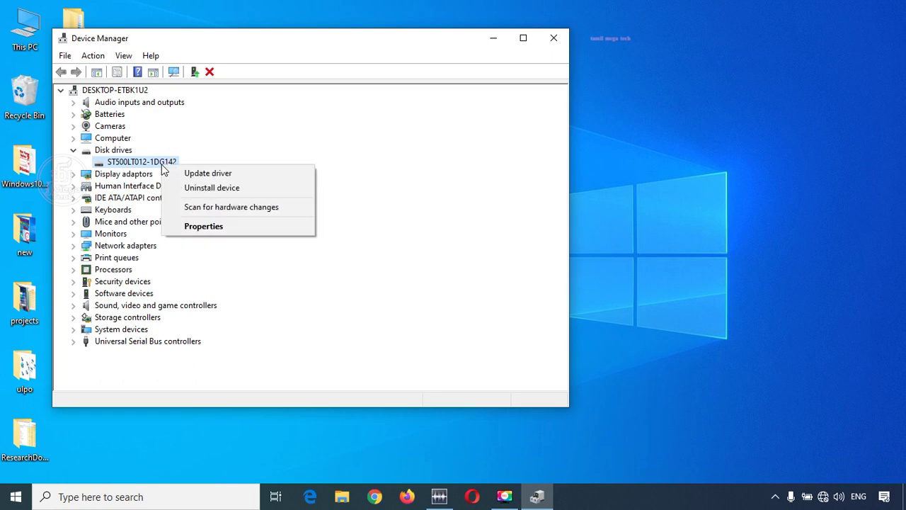
{"action": "left_click", "coordinate": [240, 180]}
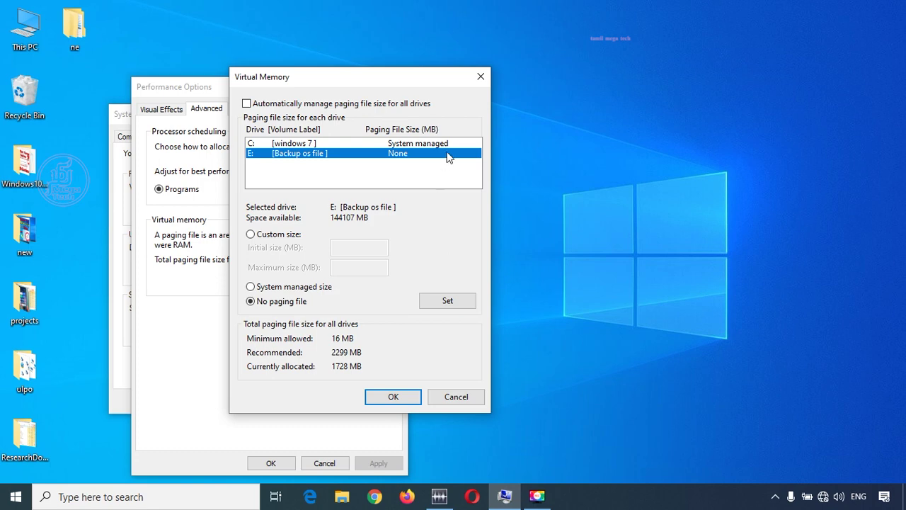
- Close the Virtual Memory, Performance Options and System Properties dialogs without saving changes
{"action": "left_click", "coordinate": [481, 76]}
{"action": "left_click", "coordinate": [398, 86]}
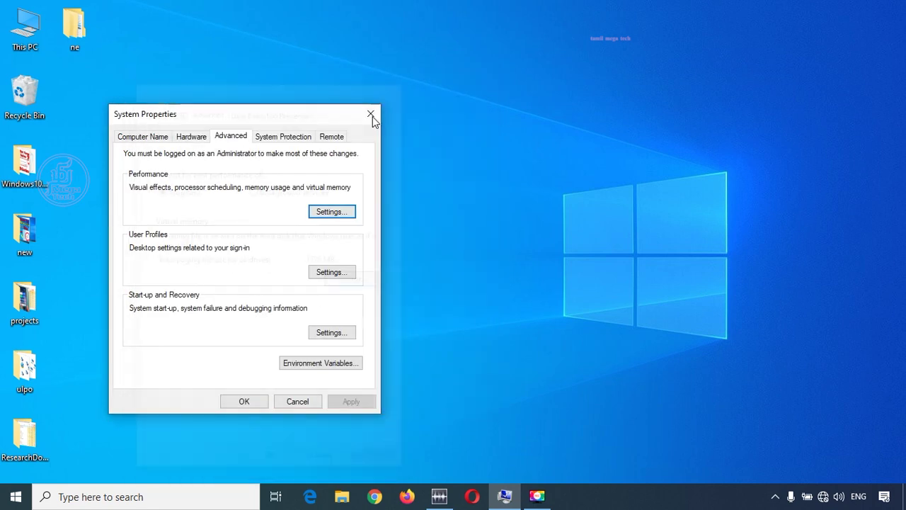
{"action": "left_click", "coordinate": [368, 113]}
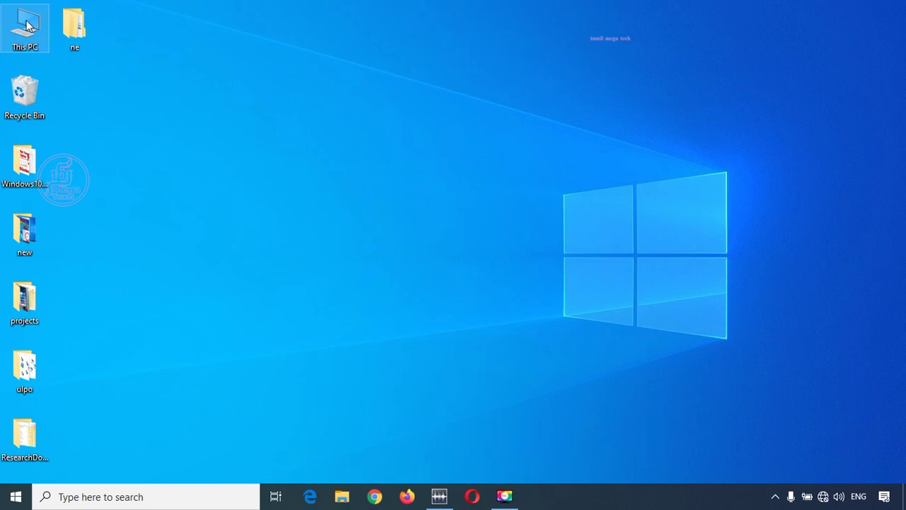
- Open the Virtual Memory settings through This PC's properties, the advanced system settings and the advanced performance options
{"action": "right_click", "coordinate": [26, 25]}
{"action": "left_click", "coordinate": [77, 180]}
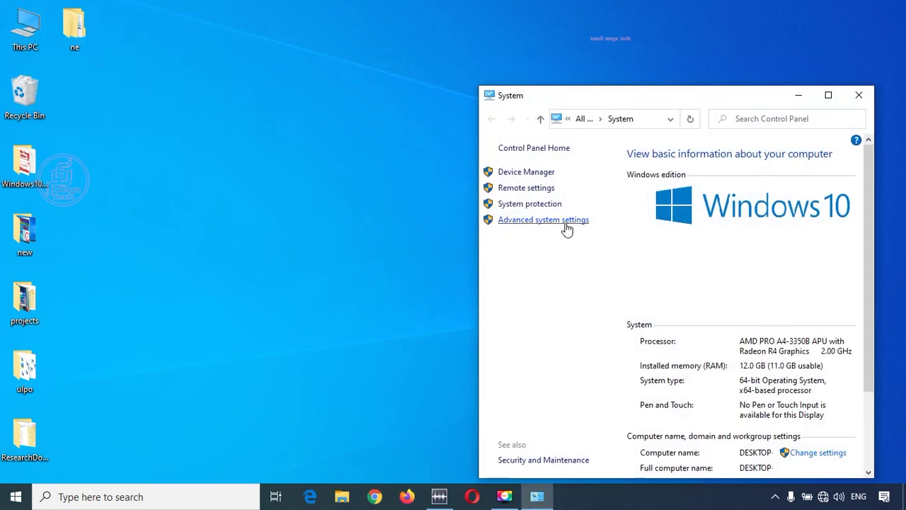
{"action": "left_click", "coordinate": [567, 220]}
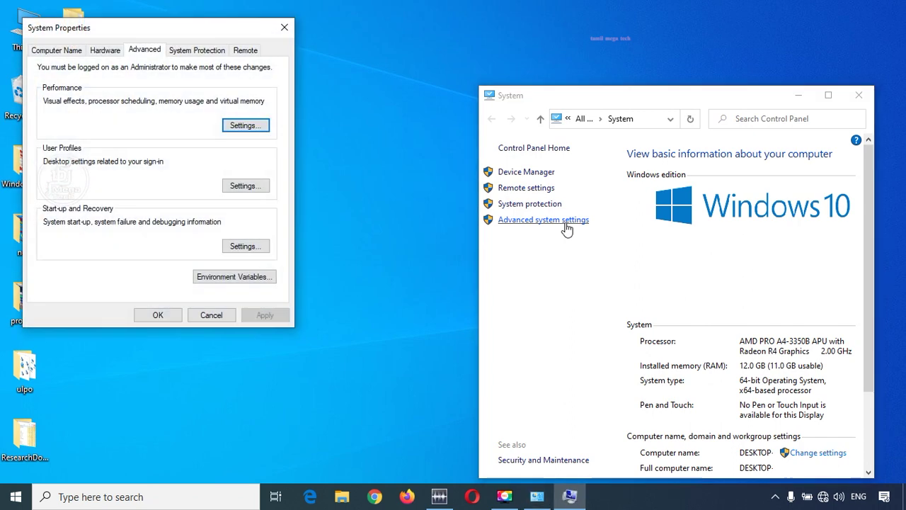
{"action": "left_click", "coordinate": [245, 125]}
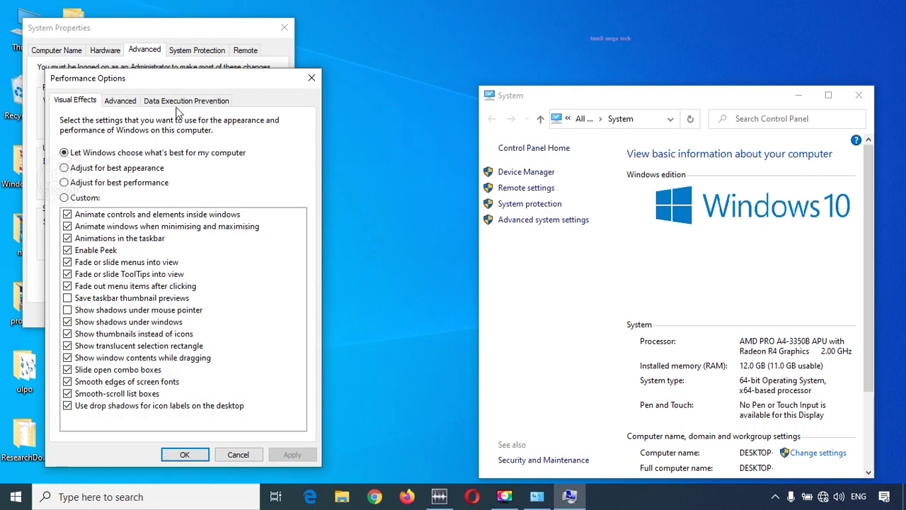
{"action": "left_click", "coordinate": [121, 101]}
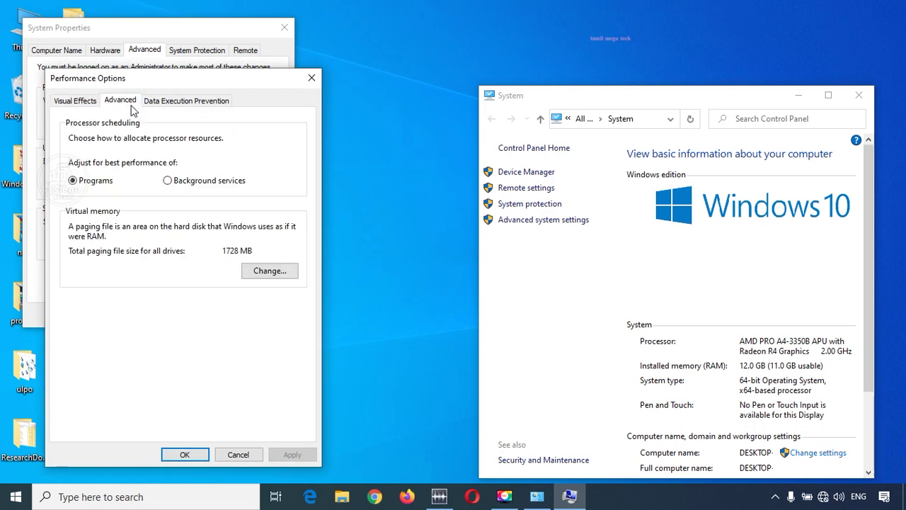
{"action": "left_click", "coordinate": [264, 273]}
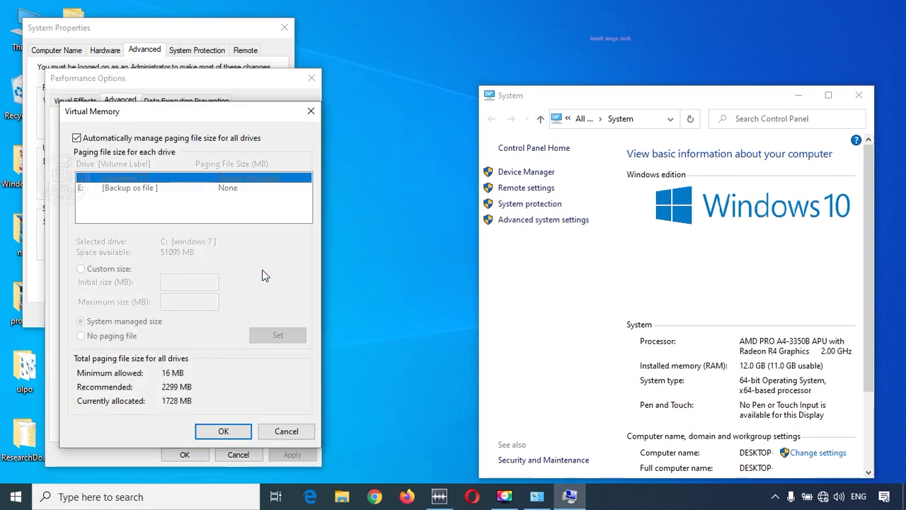
- Turn off automatic paging file size management for all drives and select the C: drive
{"action": "left_click", "coordinate": [164, 140]}
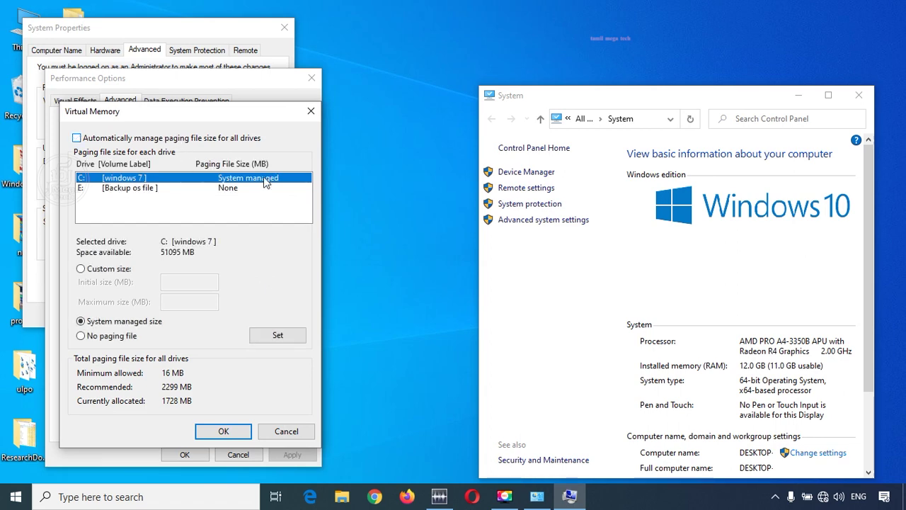
{"action": "left_click", "coordinate": [230, 188]}
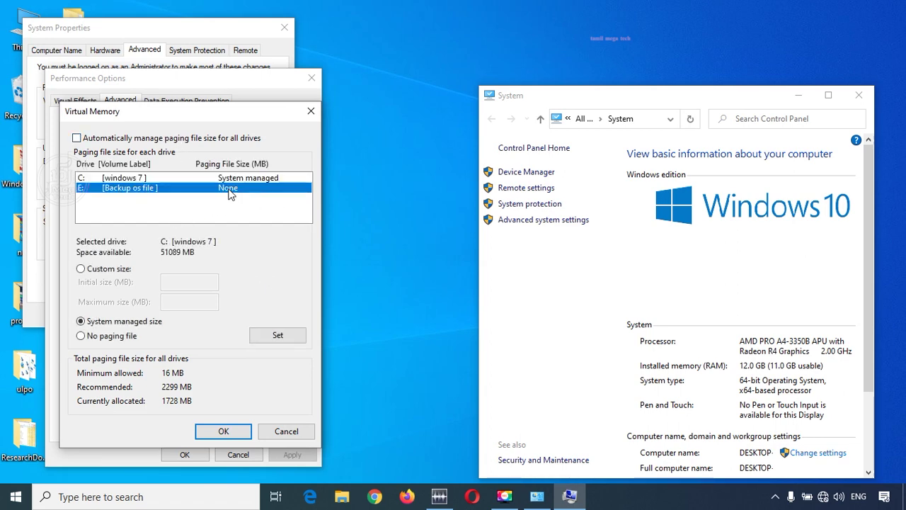
{"action": "left_click", "coordinate": [140, 179]}
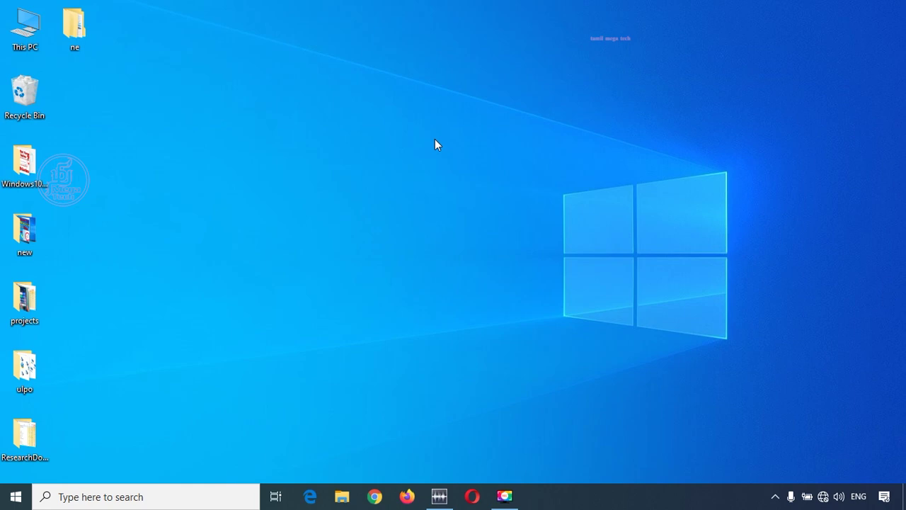
- Open the Registry Editor and expand HKEY_LOCAL_MACHINE\SYSTEM\CurrentControlSet\Control
{"action": "key", "text": "super+r"}
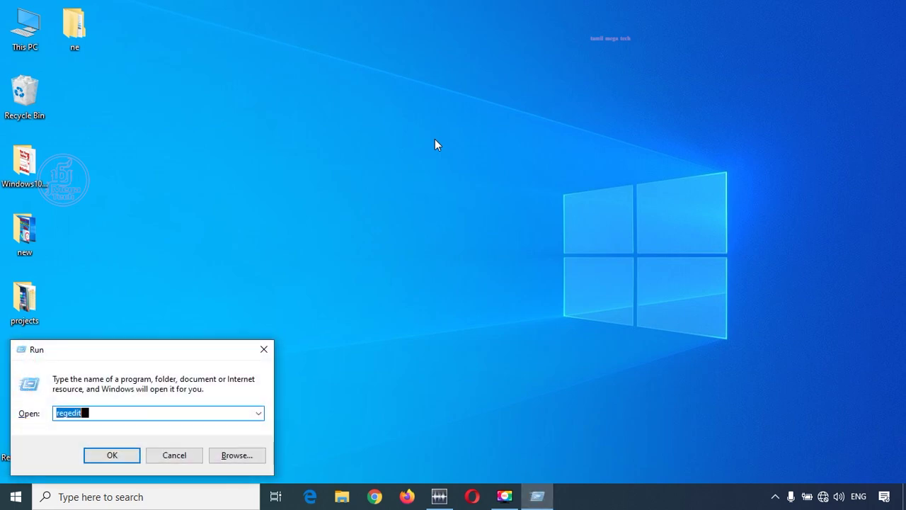
{"action": "key", "text": "Return"}
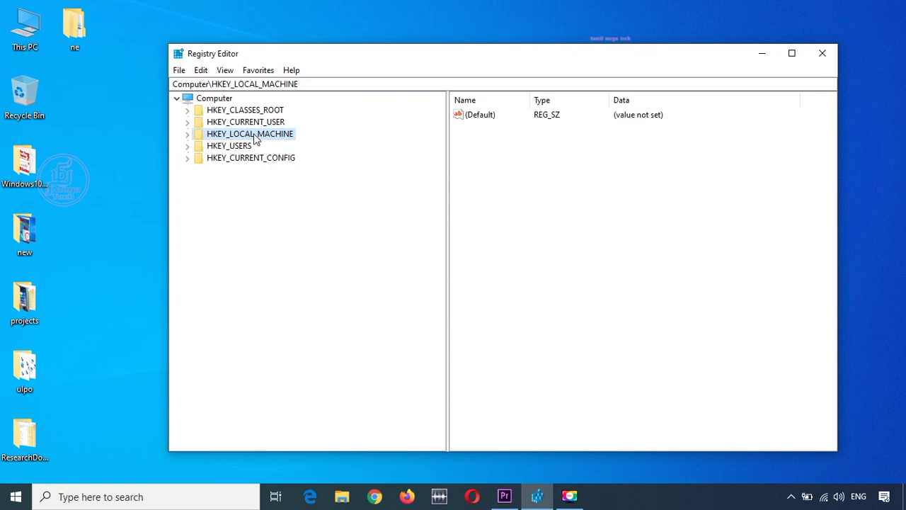
{"action": "left_click", "coordinate": [189, 134]}
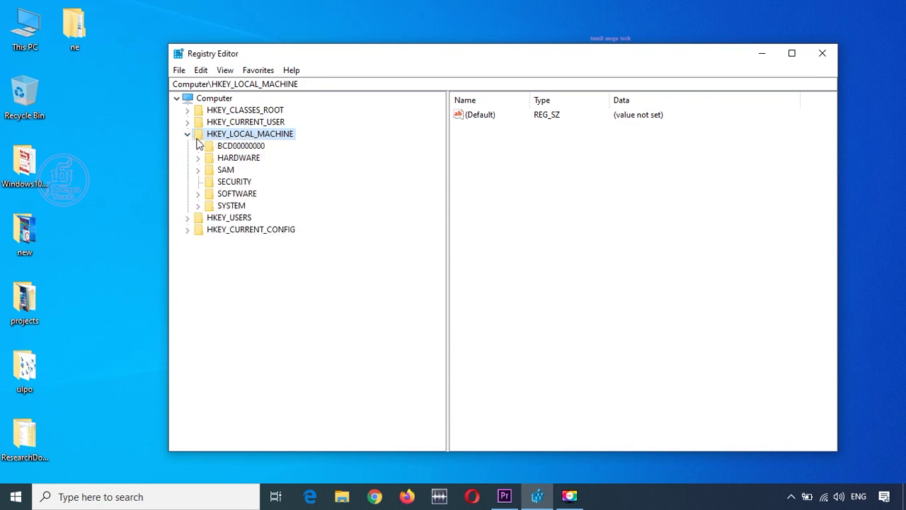
{"action": "left_click", "coordinate": [207, 207]}
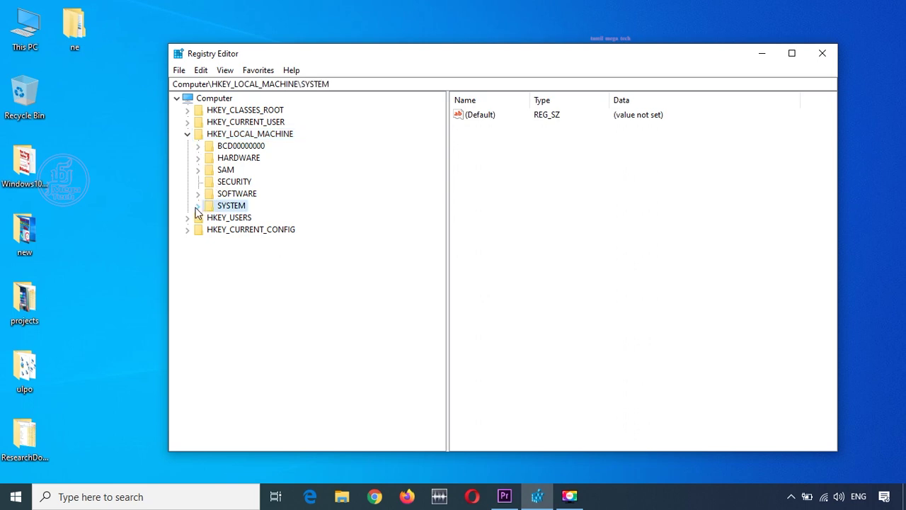
{"action": "left_click", "coordinate": [198, 206]}
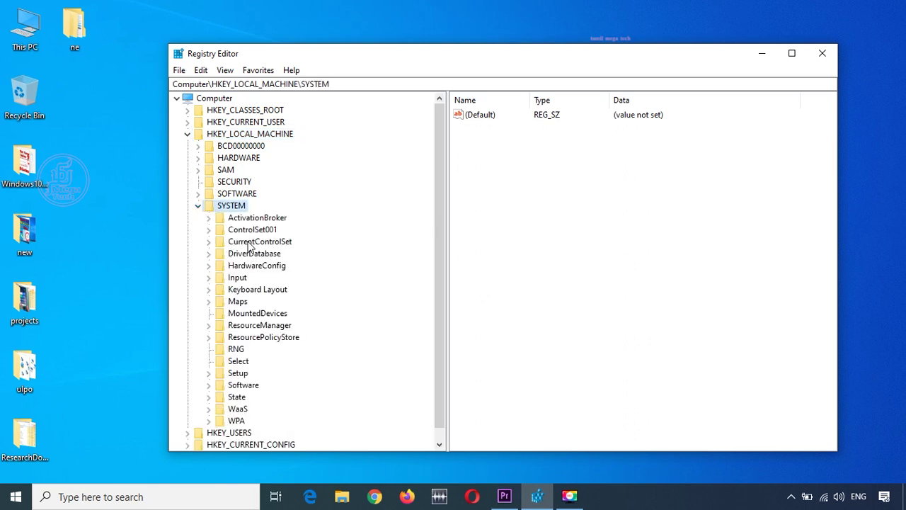
{"action": "left_click", "coordinate": [220, 243]}
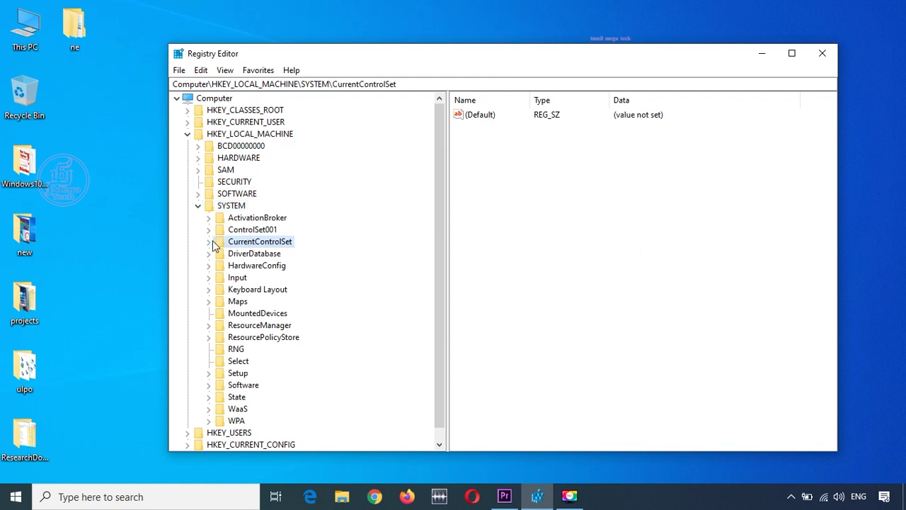
{"action": "left_click", "coordinate": [210, 242]}
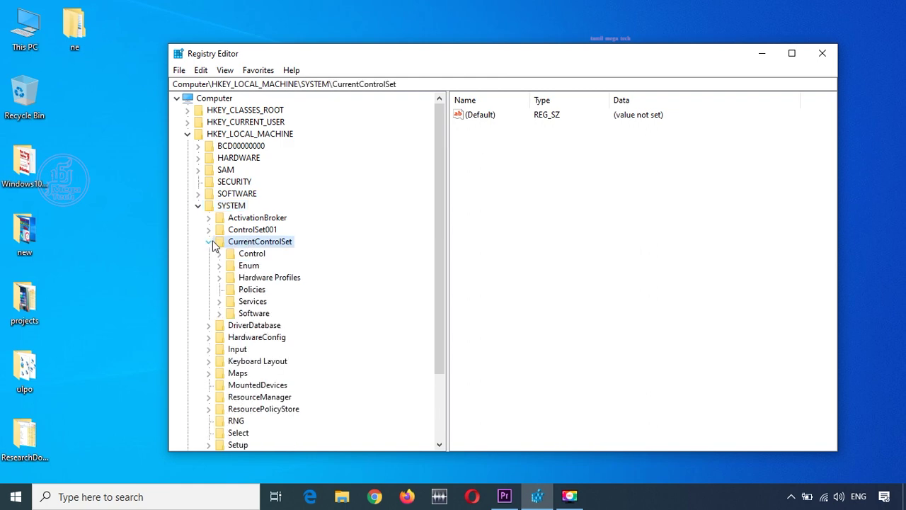
{"action": "left_click", "coordinate": [219, 255]}
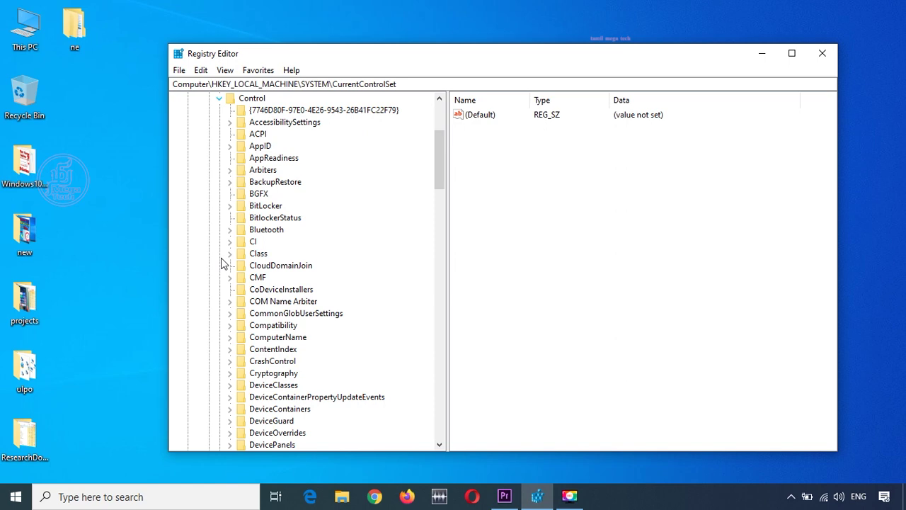
- Expand Session Manager and Memory Management under the Control key, and select the PrefetchParameters key
{"action": "scroll", "coordinate": [308, 279], "scroll_direction": "down", "scroll_amount": 11}
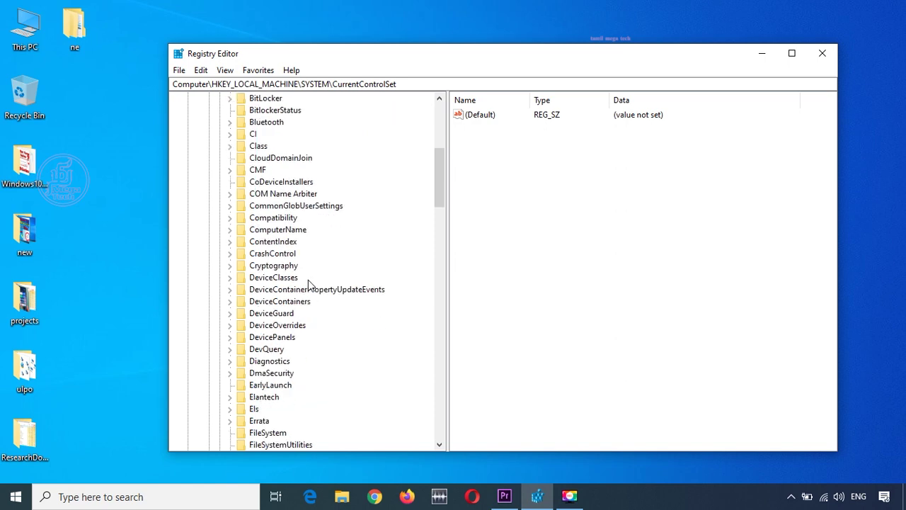
{"action": "scroll", "coordinate": [308, 280], "scroll_direction": "down", "scroll_amount": 13}
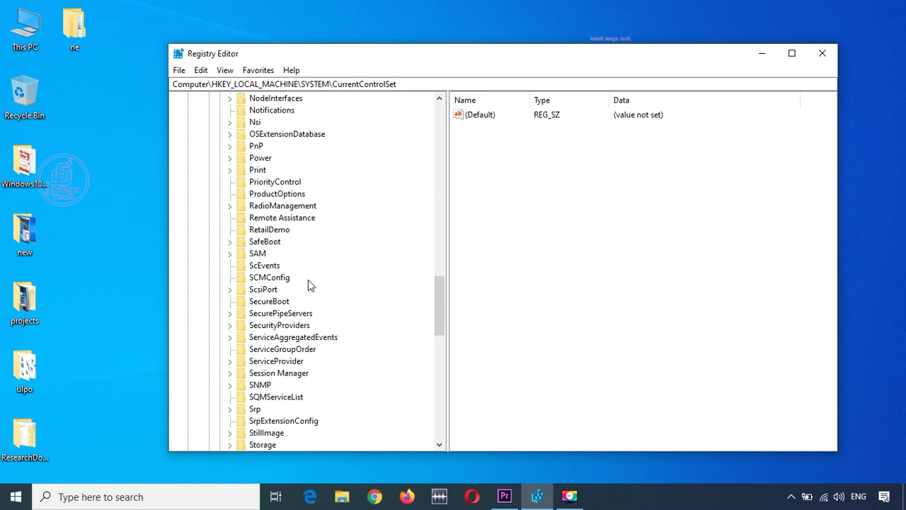
{"action": "left_click", "coordinate": [300, 377]}
{"action": "left_click", "coordinate": [233, 373]}
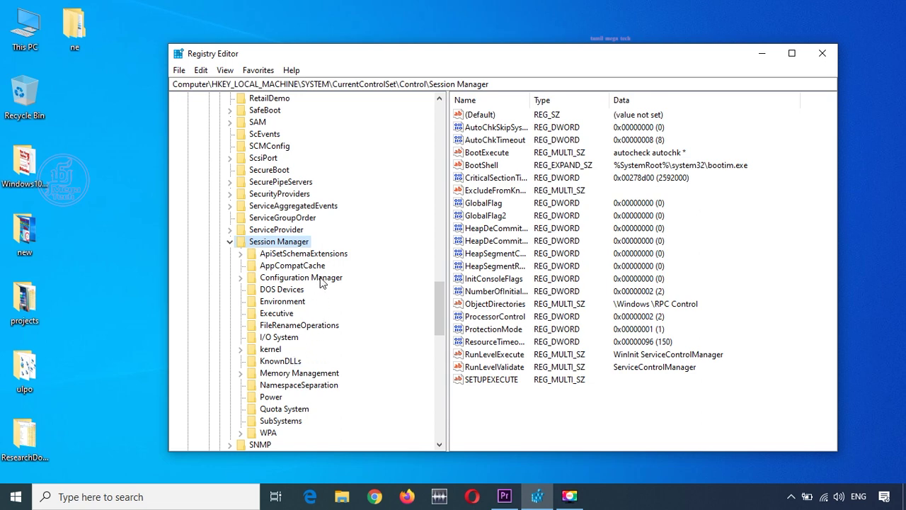
{"action": "scroll", "coordinate": [320, 283], "scroll_direction": "down", "scroll_amount": 1}
{"action": "left_click", "coordinate": [312, 338]}
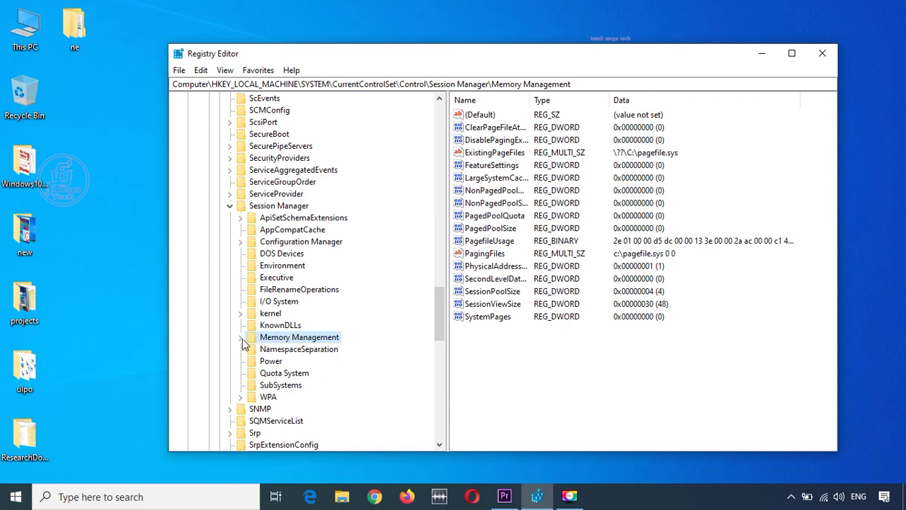
{"action": "left_click", "coordinate": [241, 338]}
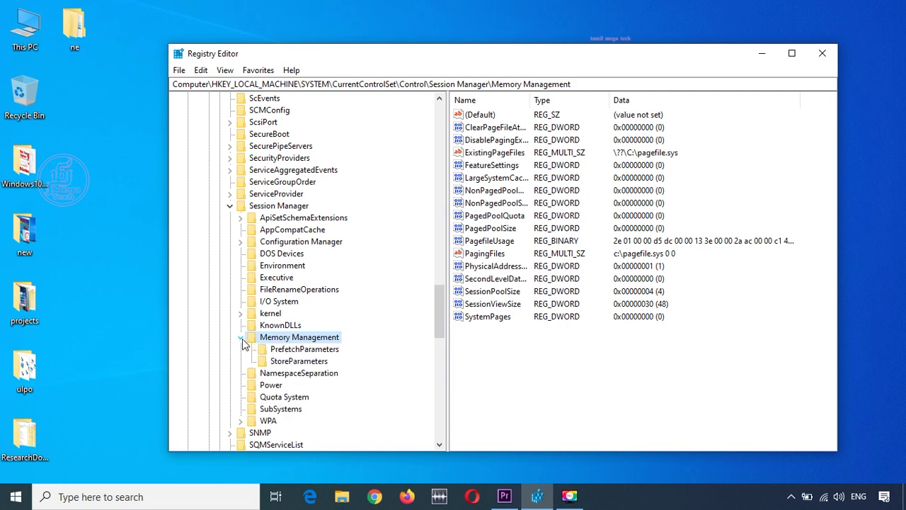
{"action": "left_click", "coordinate": [303, 351]}
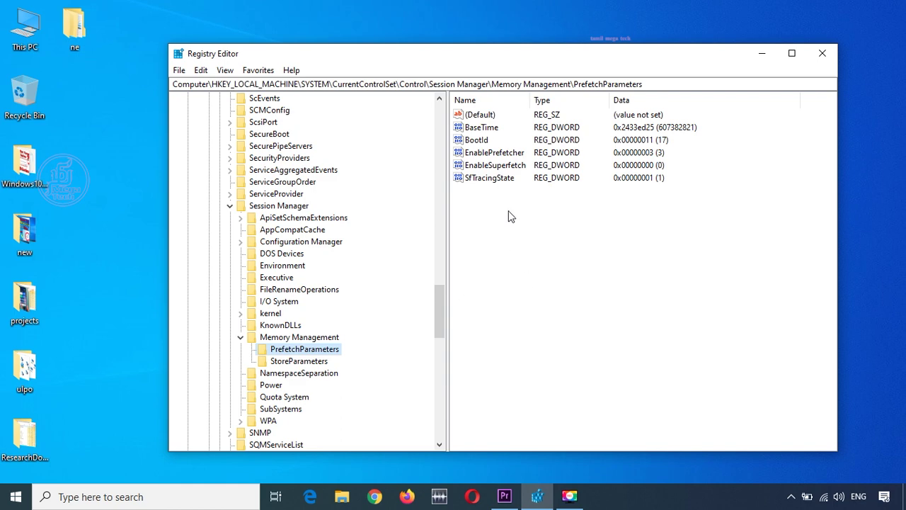
- Open the EnableSuperfetch DWORD in PrefetchParameters for editing and accept 0 as its hexadecimal value data
{"action": "left_click", "coordinate": [511, 154]}
{"action": "left_click", "coordinate": [508, 166]}
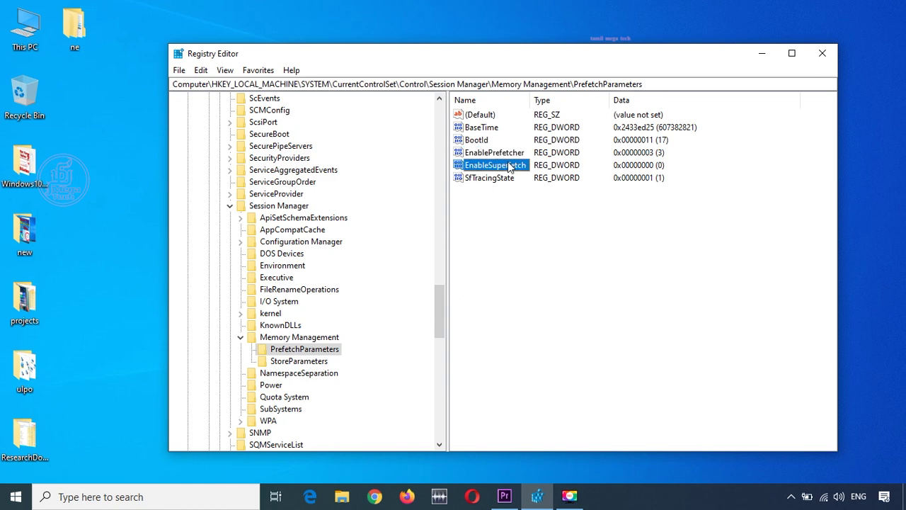
{"action": "double_click", "coordinate": [506, 166]}
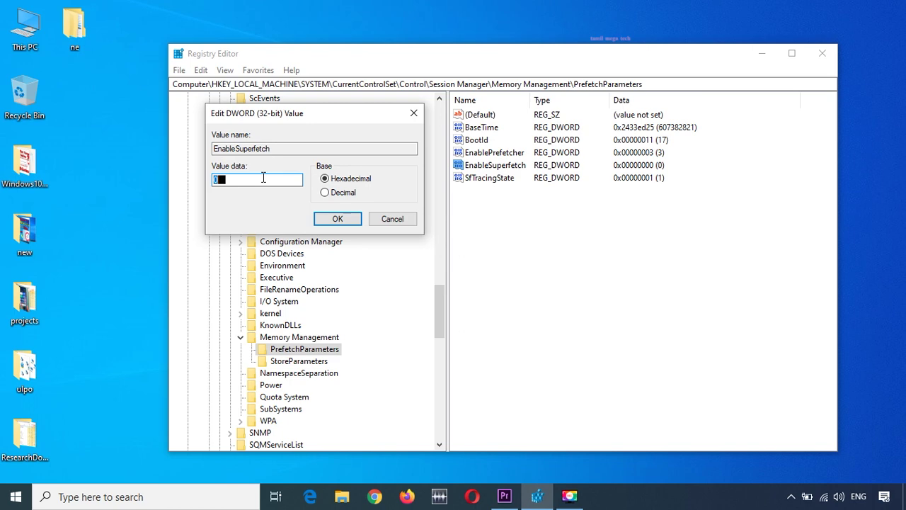
{"action": "left_click", "coordinate": [342, 220]}
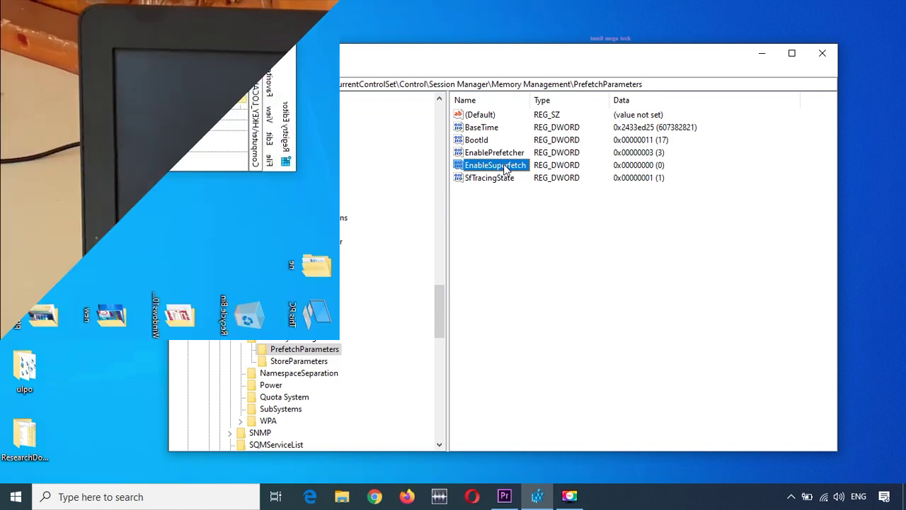
{"action": "key", "text": "Down"}
{"action": "key", "text": "Down"}
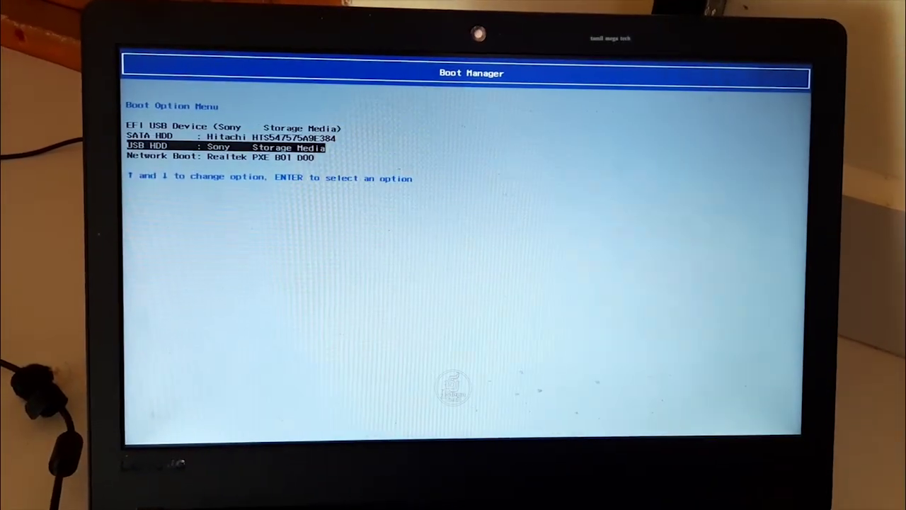
{"action": "key", "text": "Return"}
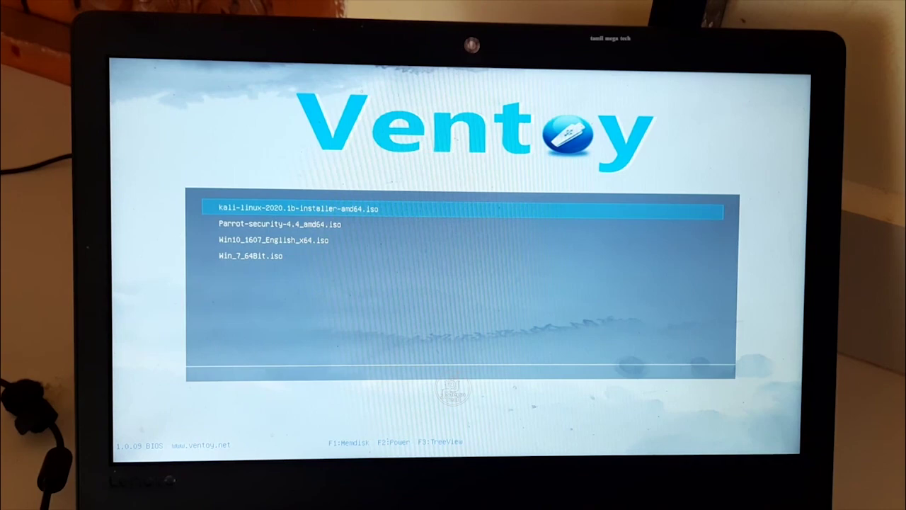
{"action": "key", "text": "Down"}
{"action": "key", "text": "Down"}
{"action": "key", "text": "Down"}
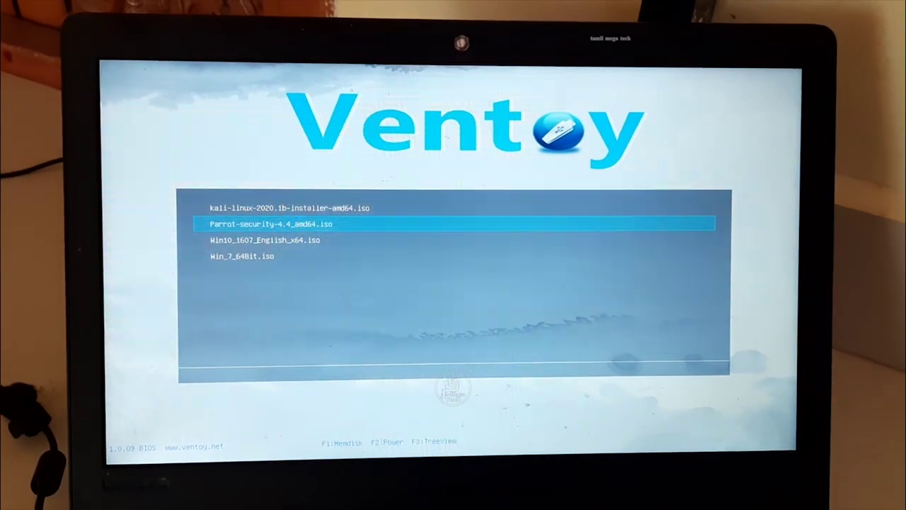
{"action": "key", "text": "Up"}
{"action": "key", "text": "Up"}
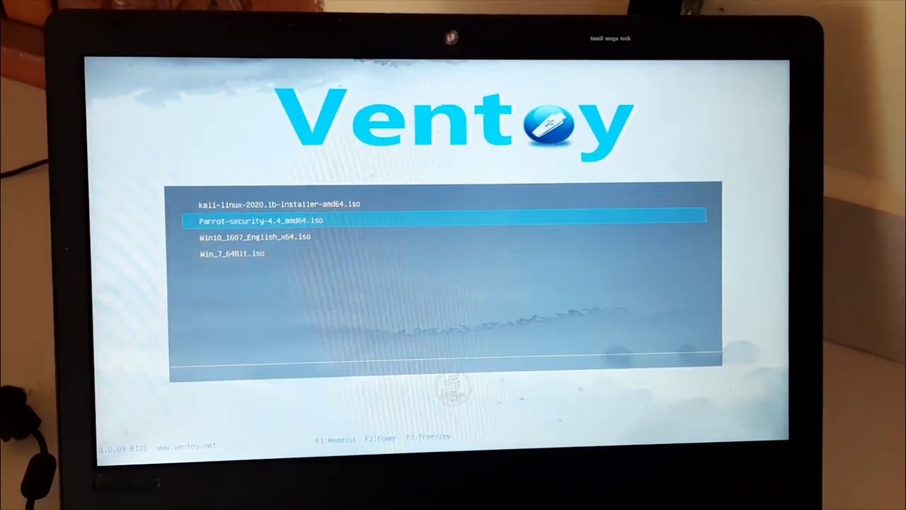
{"action": "key", "text": "Up"}
{"action": "key", "text": "Down"}
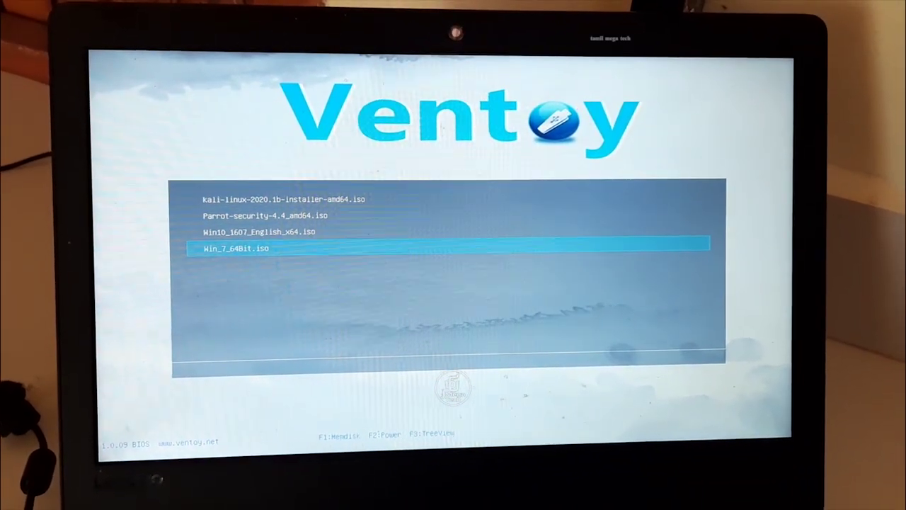
{"action": "key", "text": "Up"}
{"action": "key", "text": "Up"}
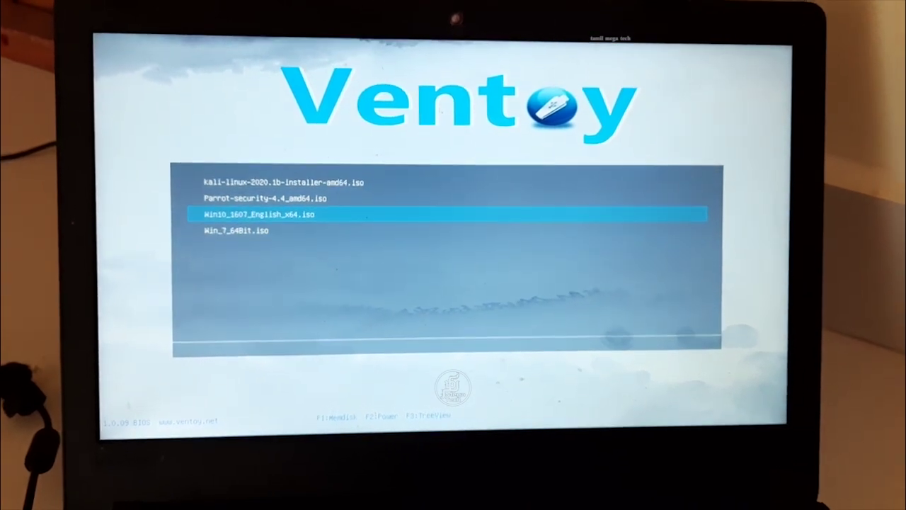
{"action": "key", "text": "Up"}
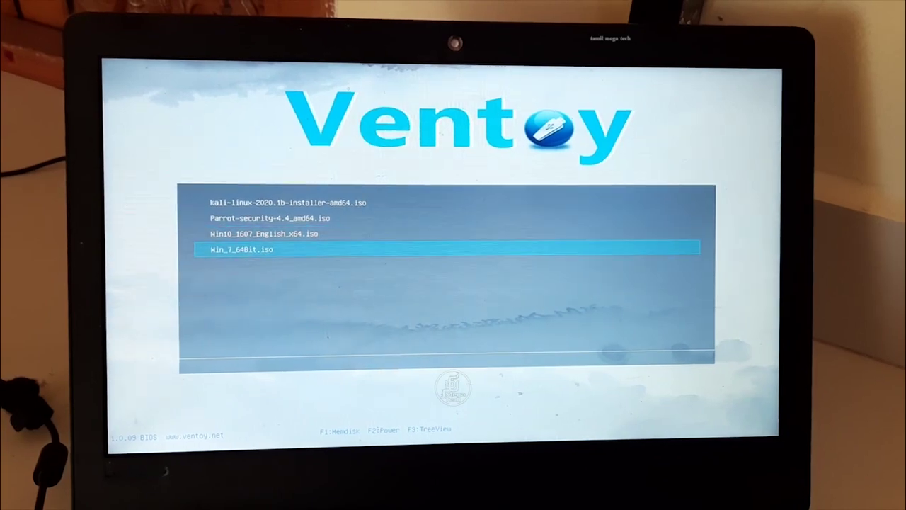
{"action": "key", "text": "Up"}
{"action": "key", "text": "Up"}
{"action": "key", "text": "Up"}
{"action": "key", "text": "Down"}
{"action": "key", "text": "Down"}
{"action": "key", "text": "Down"}
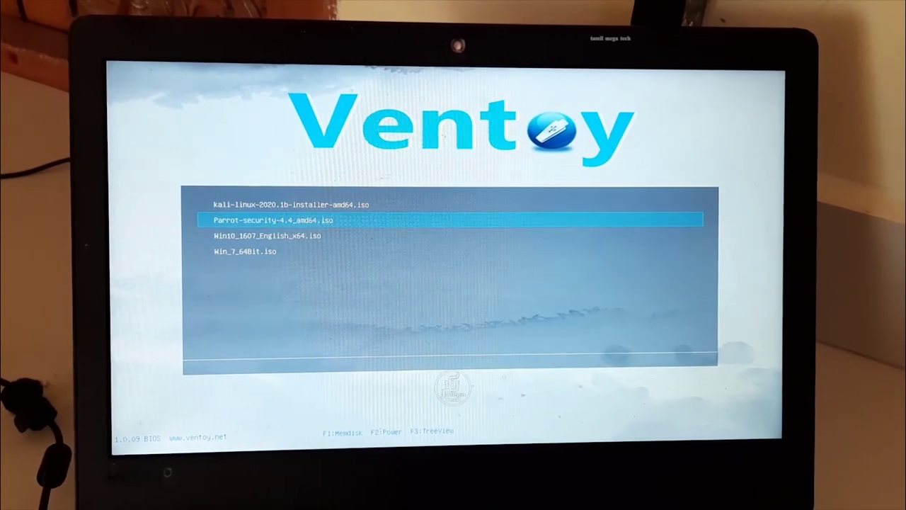